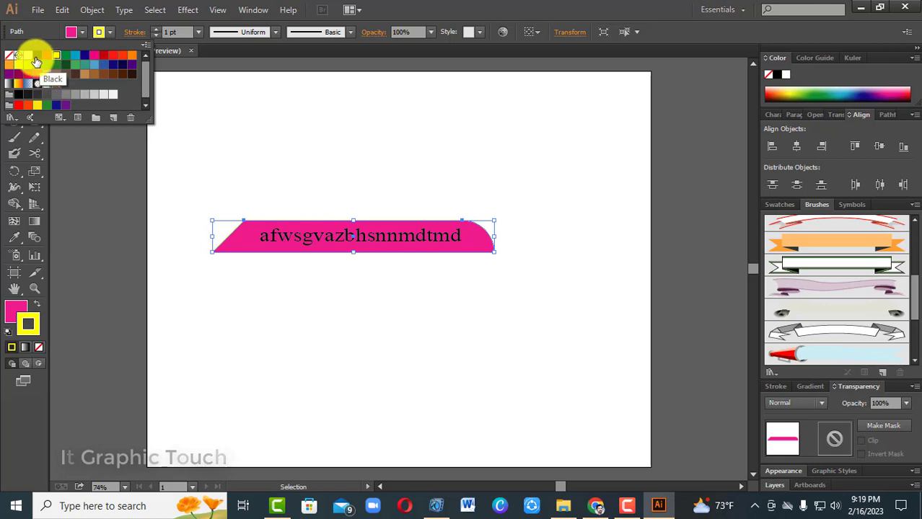
Colour the pink banner shape's stroke black and set its weight to 6 pt
click(37, 56)
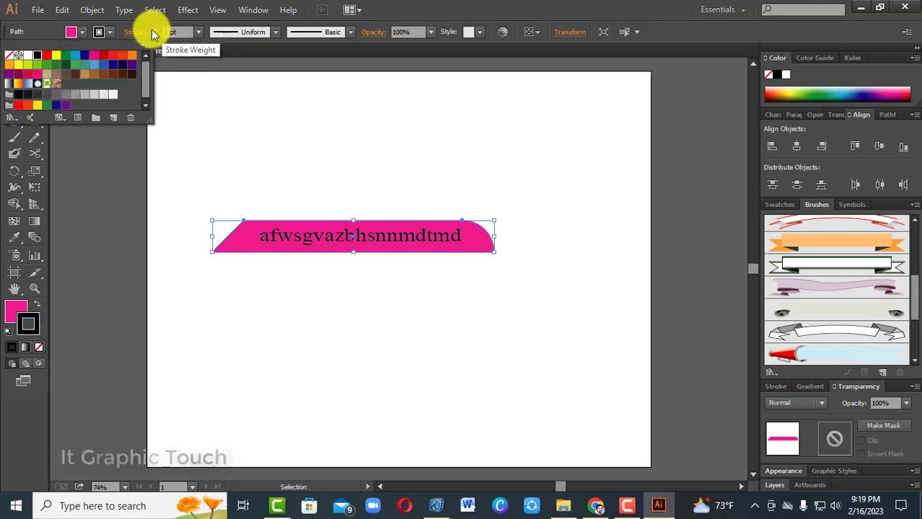
click(155, 29)
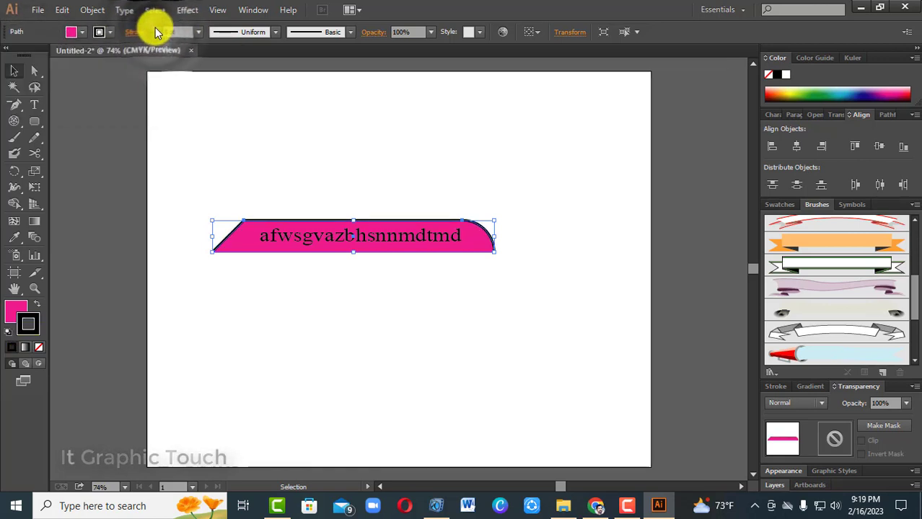
click(304, 149)
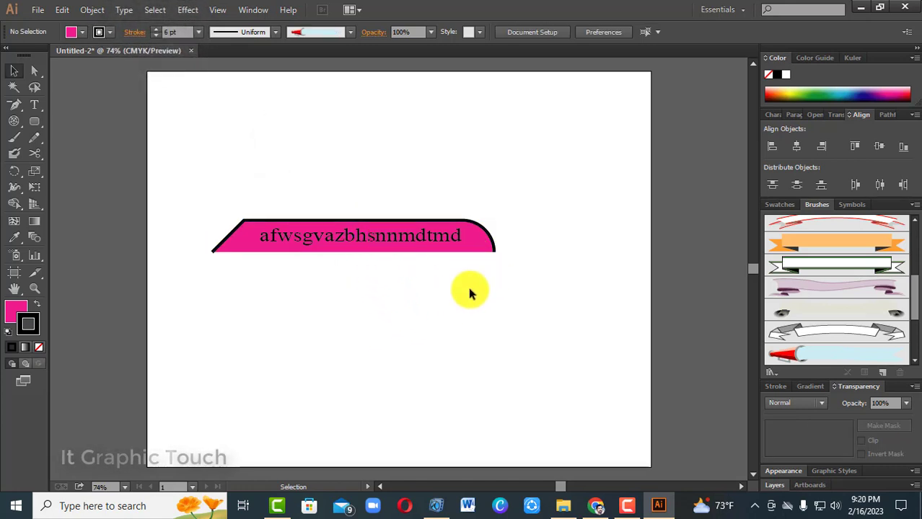
Apply a black Multiply drop shadow to the pink banner with 75% opacity, 0.1 in X and Y offsets and 0.07 in blur
click(490, 248)
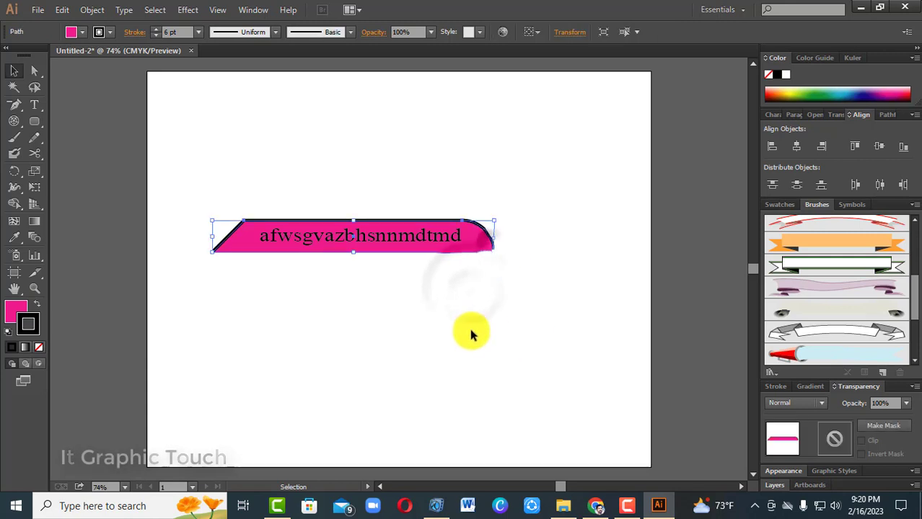
click(186, 10)
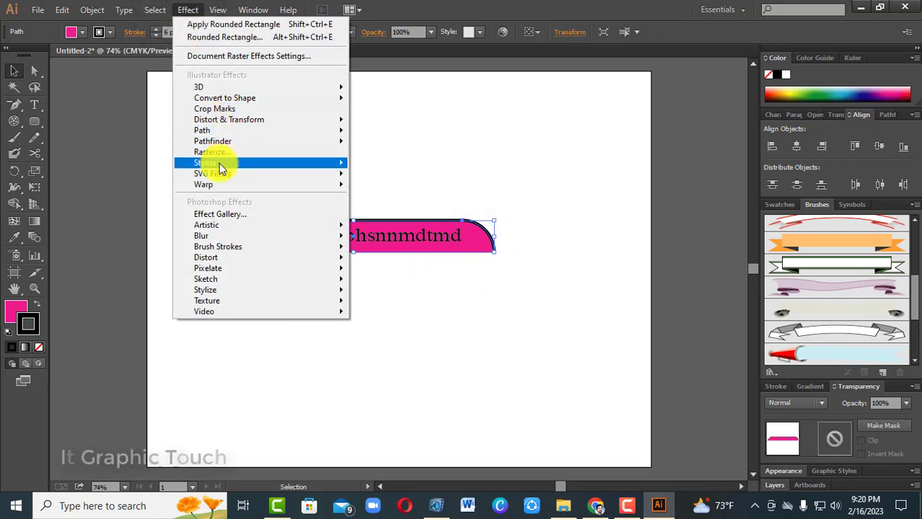
mouse_move(221, 168)
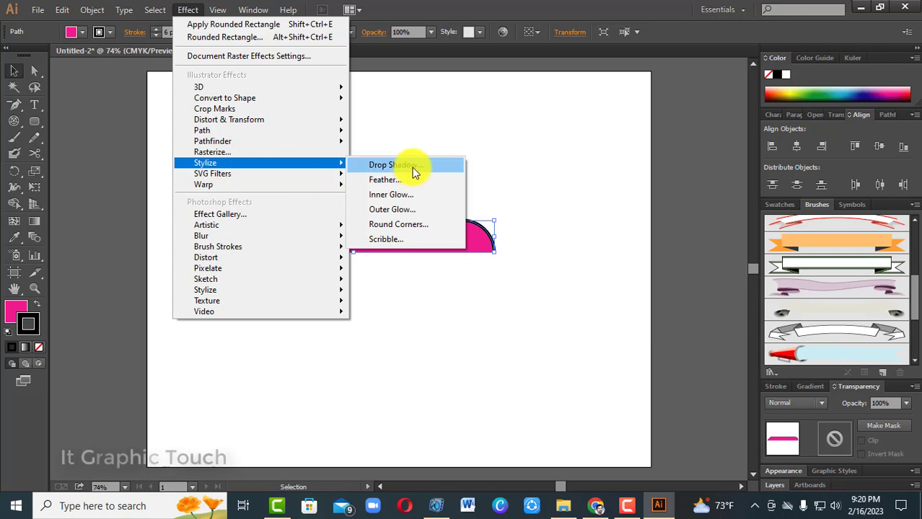
click(412, 168)
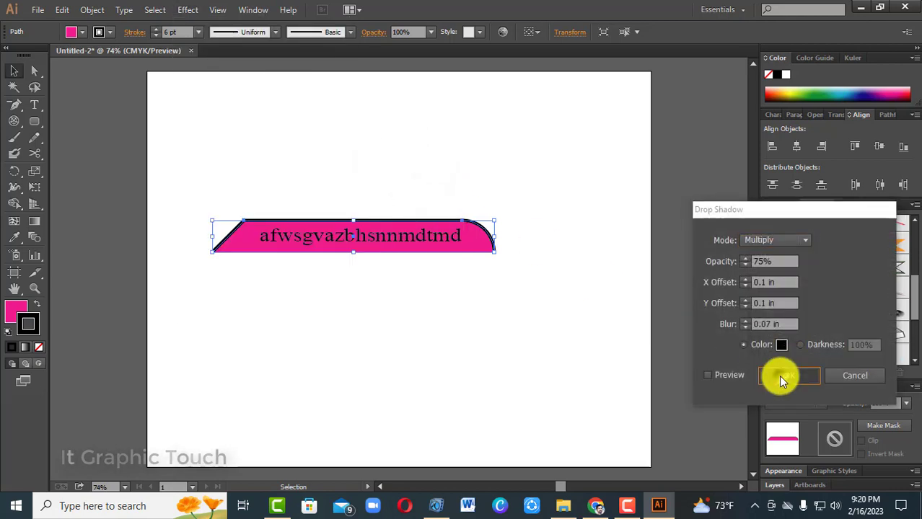
click(779, 375)
click(567, 370)
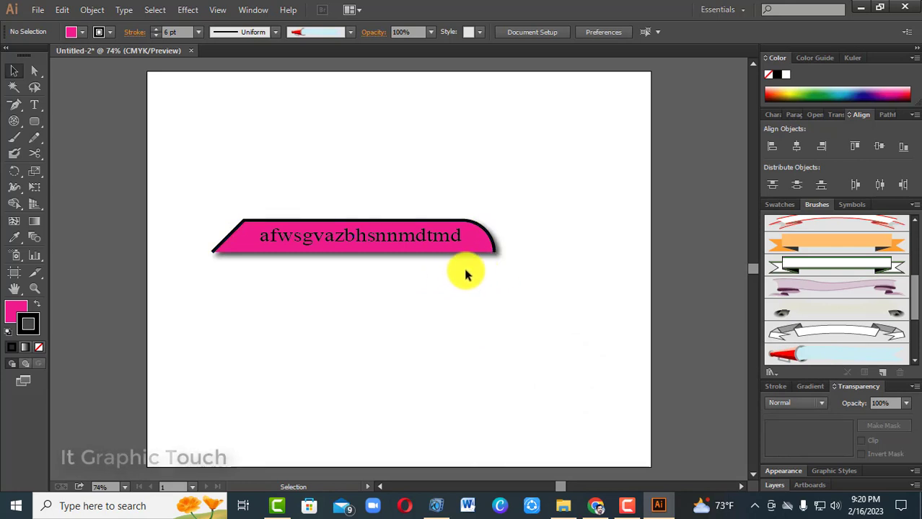
Change the fill of the banner's text to CMYK Yellow
click(433, 243)
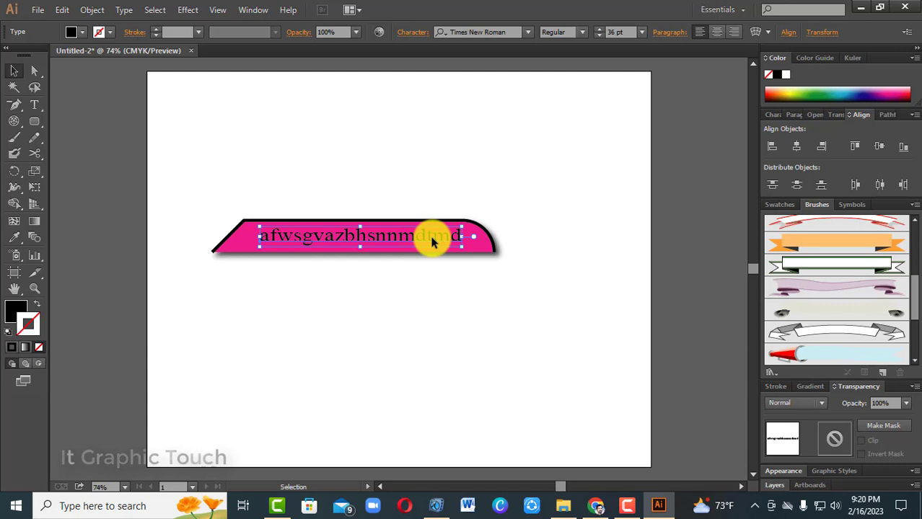
click(83, 31)
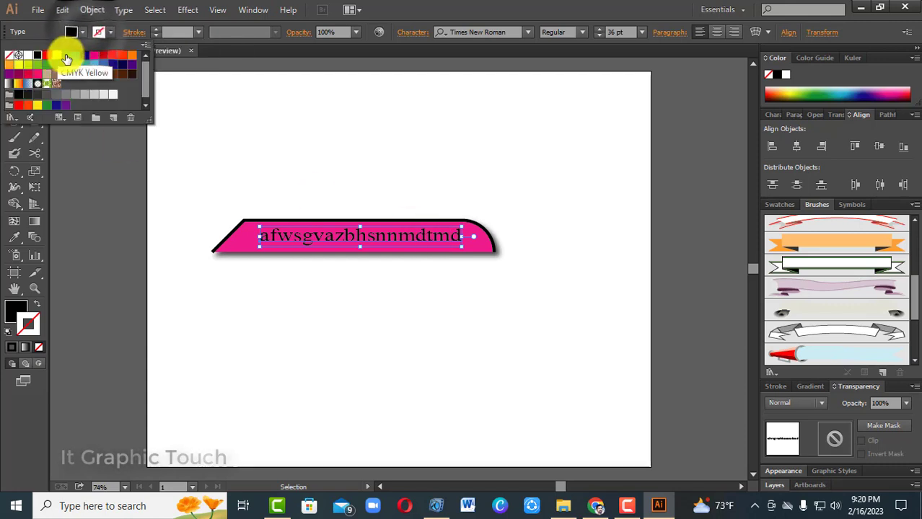
click(67, 57)
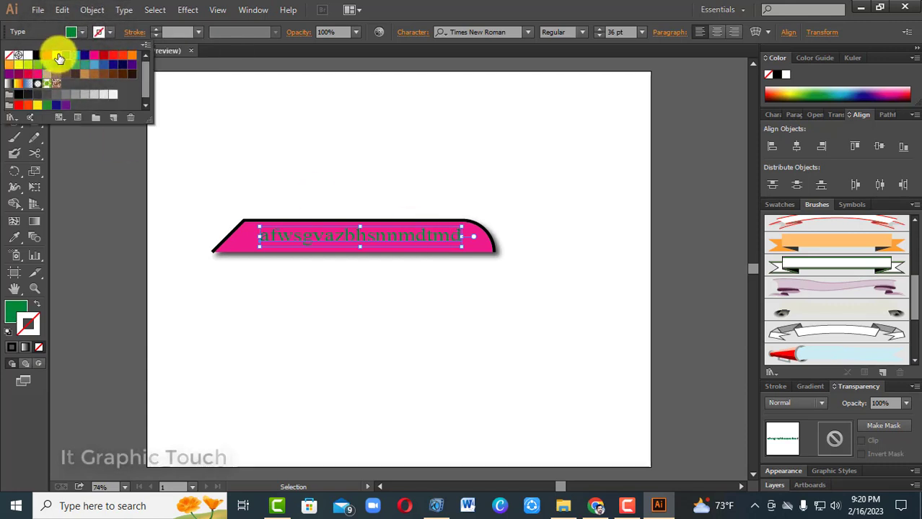
click(59, 58)
click(296, 150)
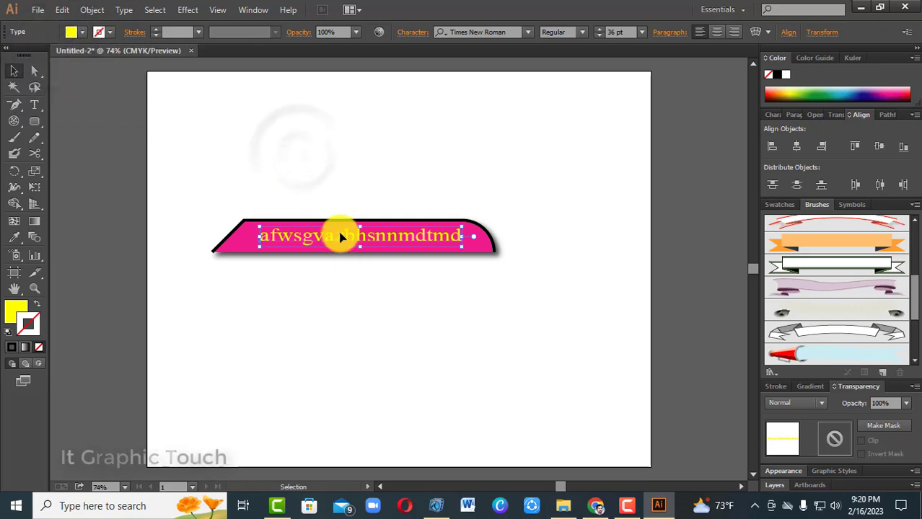
click(346, 302)
Set the banner text's font to Shamim Usha Unicode
click(377, 239)
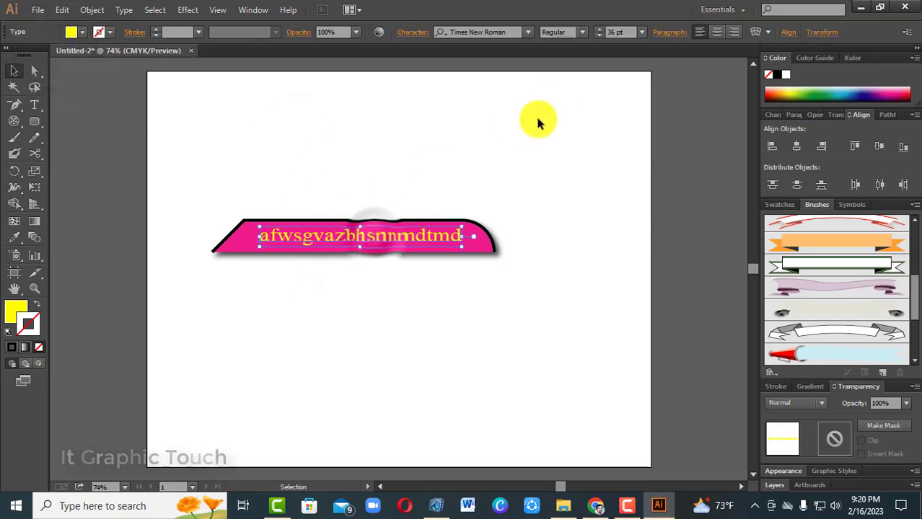
click(523, 32)
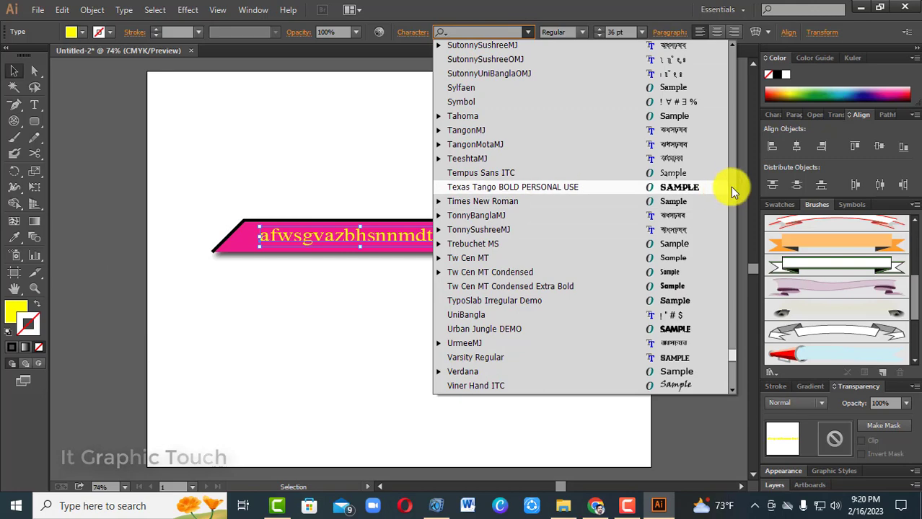
scroll(730, 187, up, 10)
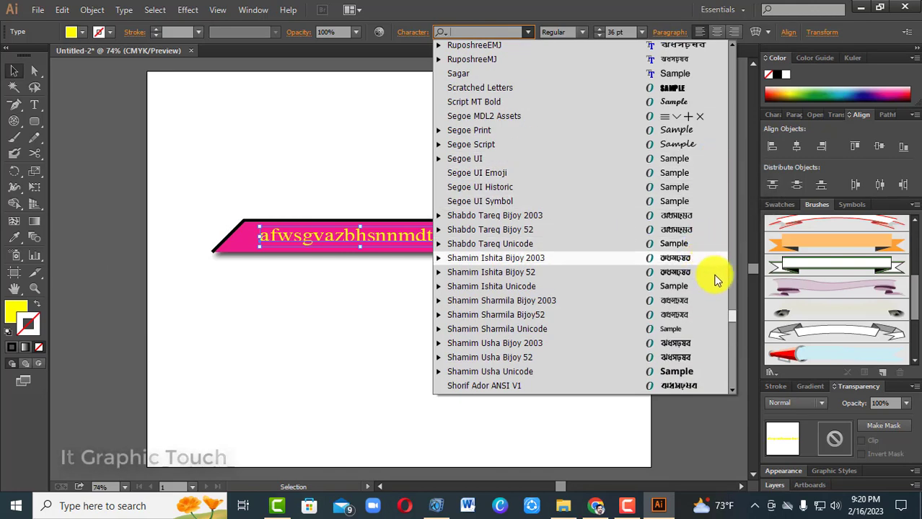
click(689, 371)
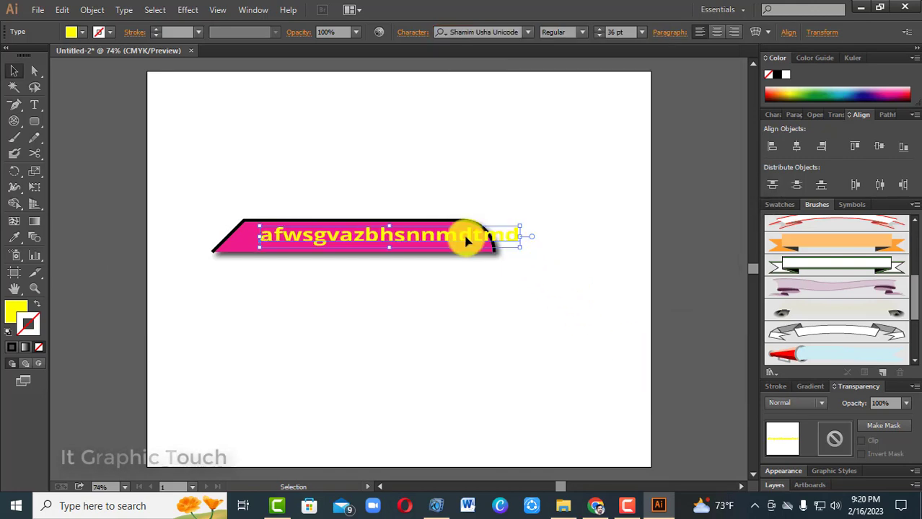
Move the yellow text so that it sits centred inside the pink banner
drag(467, 240, 431, 239)
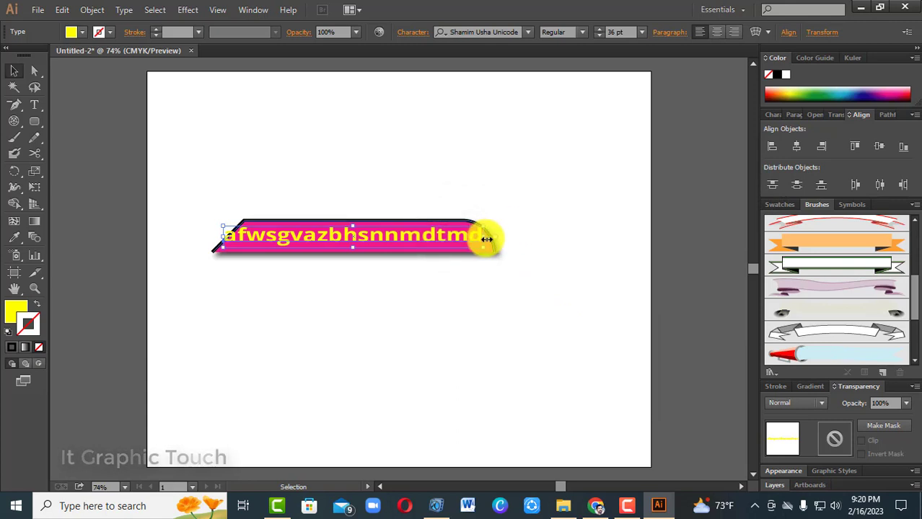
drag(486, 240, 452, 240)
click(472, 328)
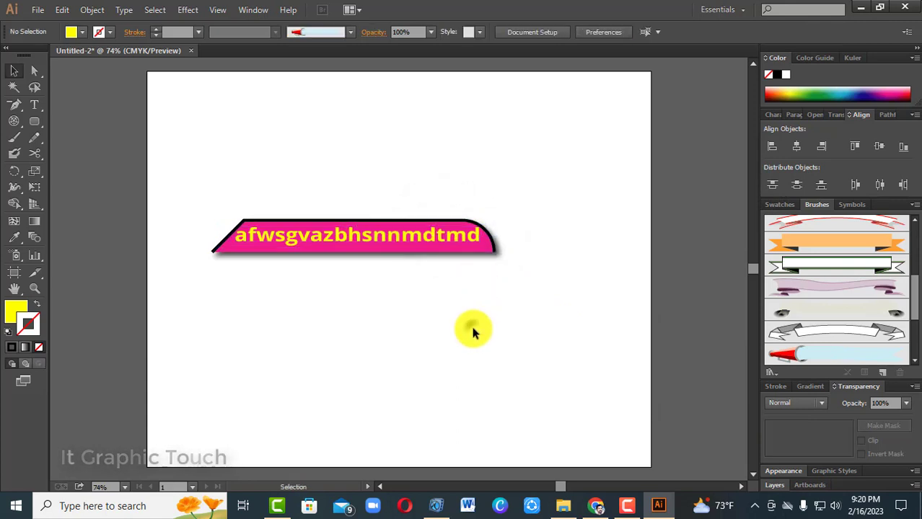
Copy the yellow banner text and paste the duplicate directly behind the original
click(416, 239)
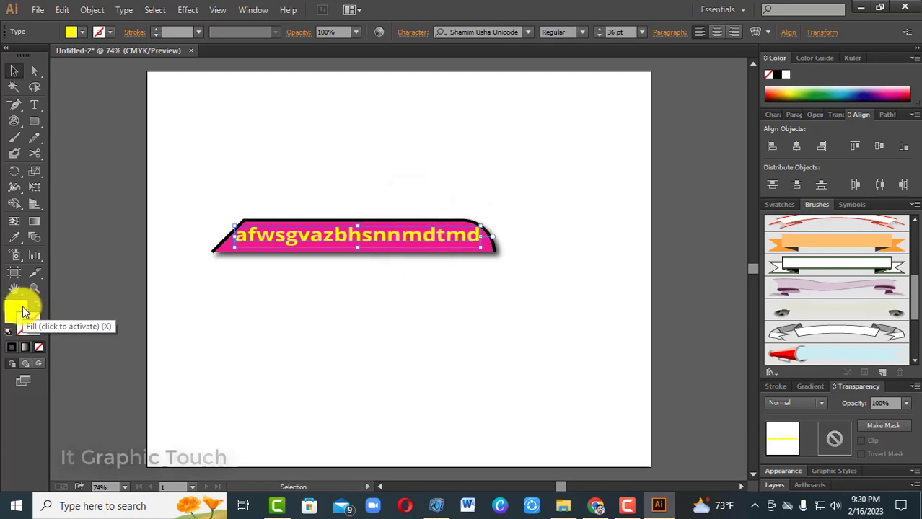
click(60, 10)
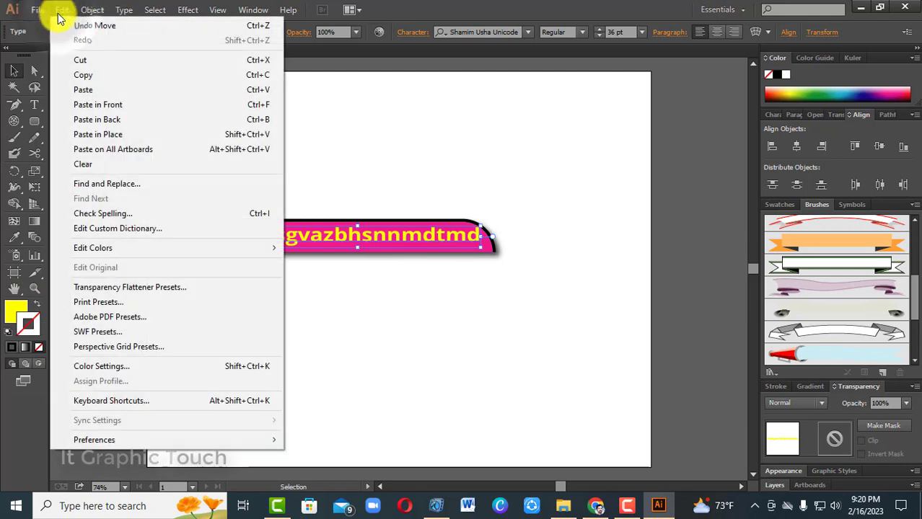
click(76, 75)
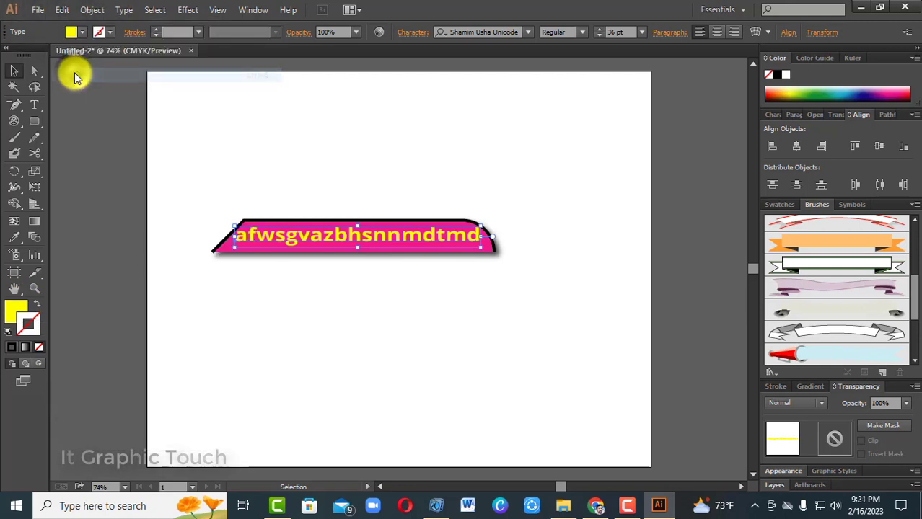
click(62, 10)
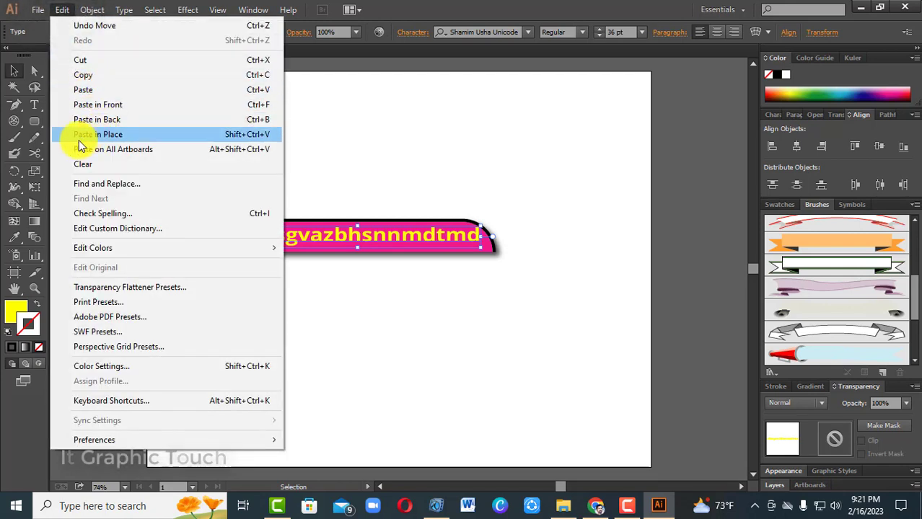
click(111, 120)
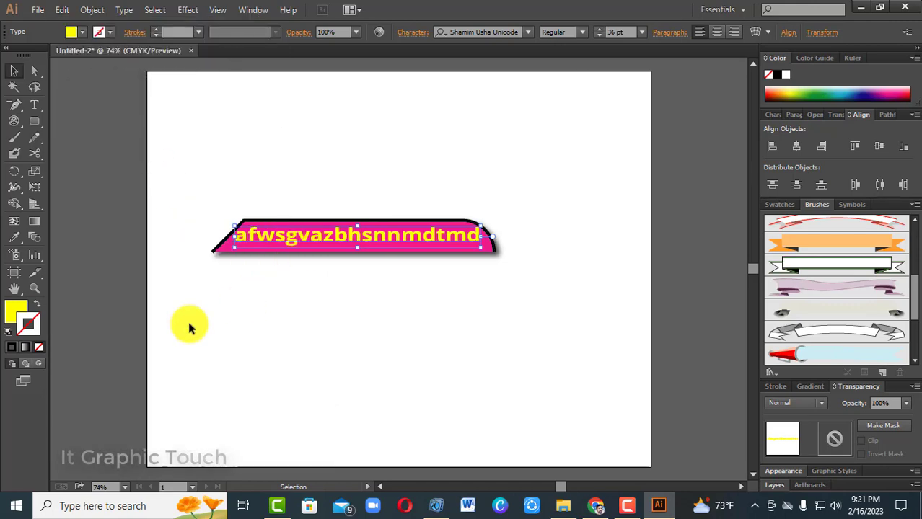
Swap the fill and stroke of the back text copy and colour its stroke white
click(41, 304)
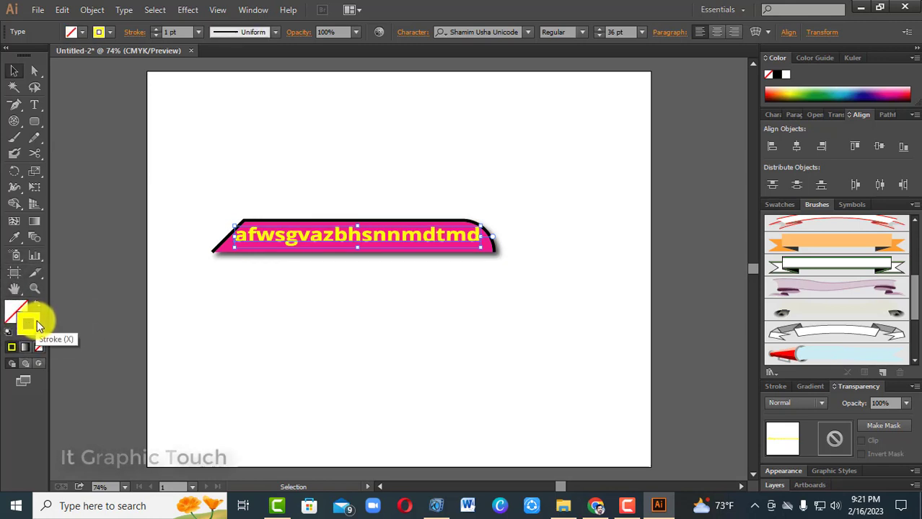
click(33, 324)
click(111, 32)
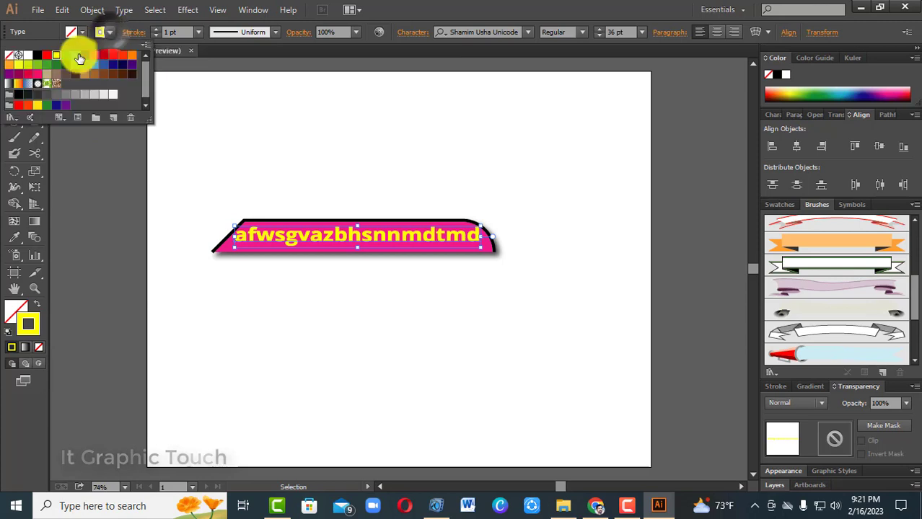
click(27, 60)
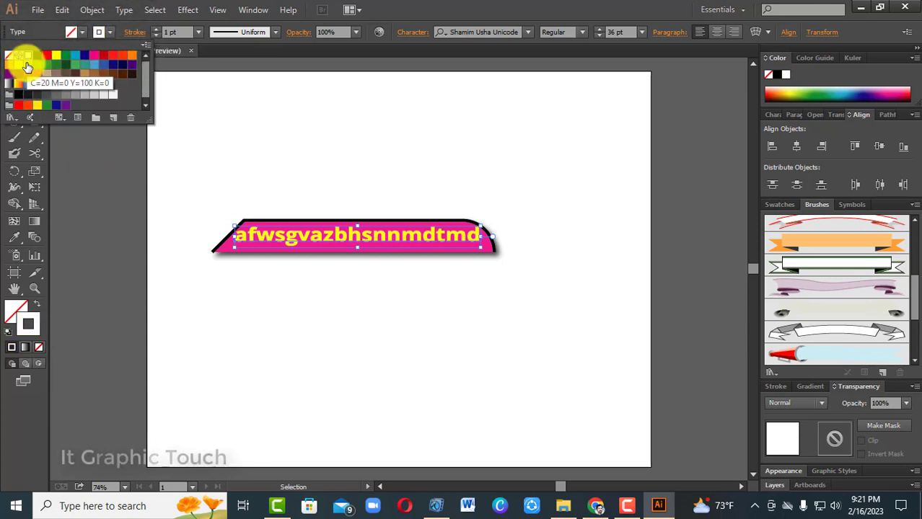
Increase the back text copy's stroke weight to 5 pt and change the stroke colour to black
click(768, 385)
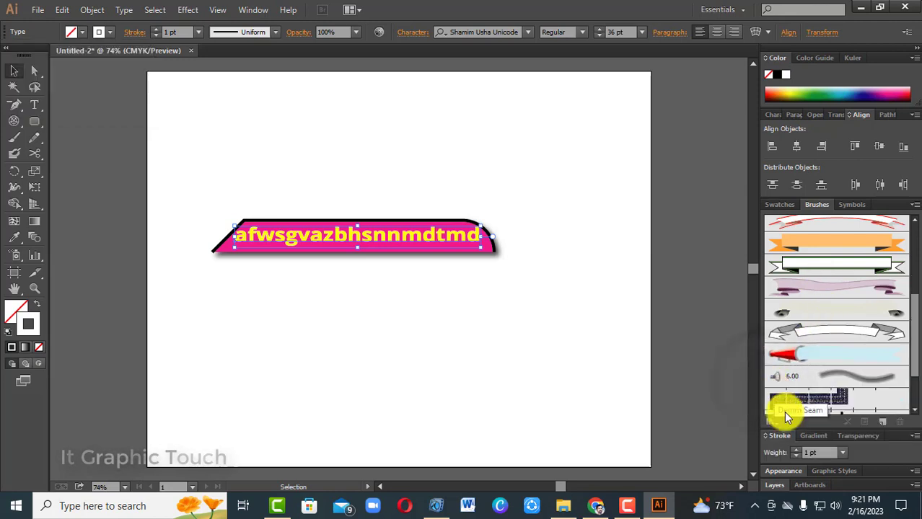
click(797, 449)
click(797, 449)
click(797, 449)
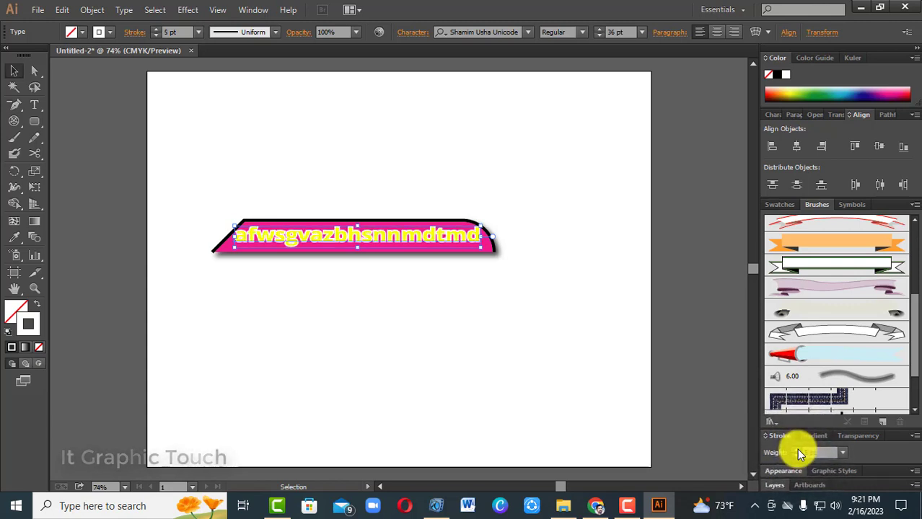
click(110, 31)
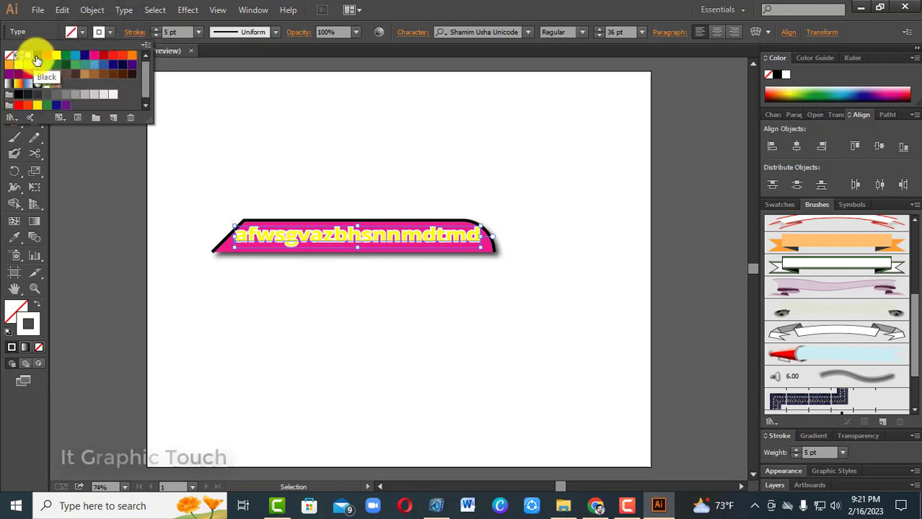
click(36, 58)
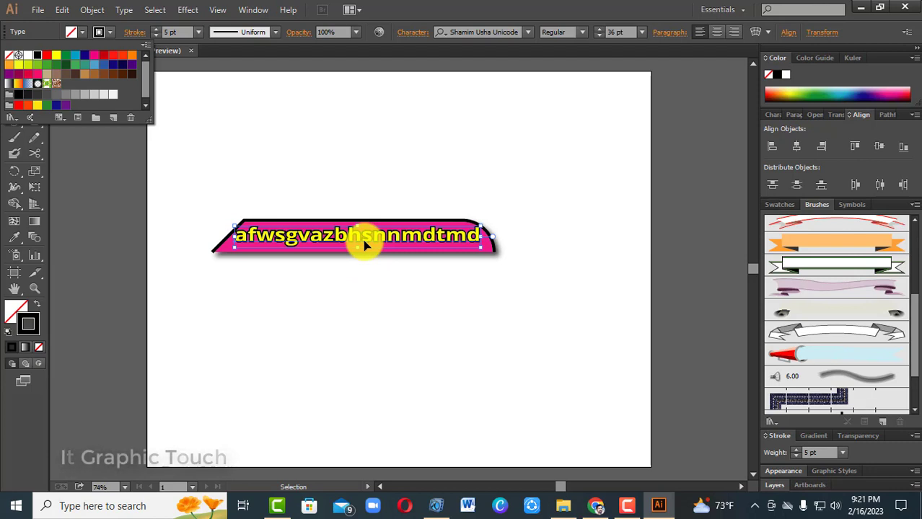
Swap the back text copy's fill and stroke, swap them back, and set the stroke weight to 5 pt again
click(37, 308)
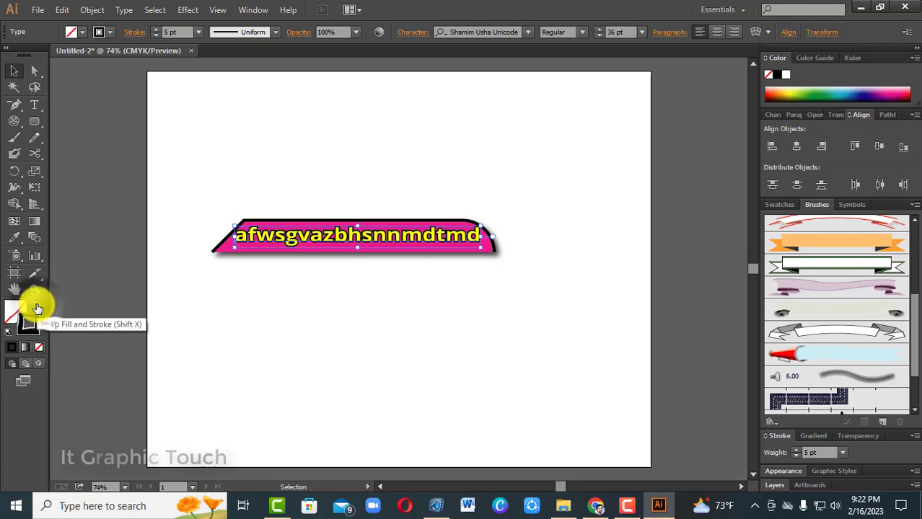
click(37, 308)
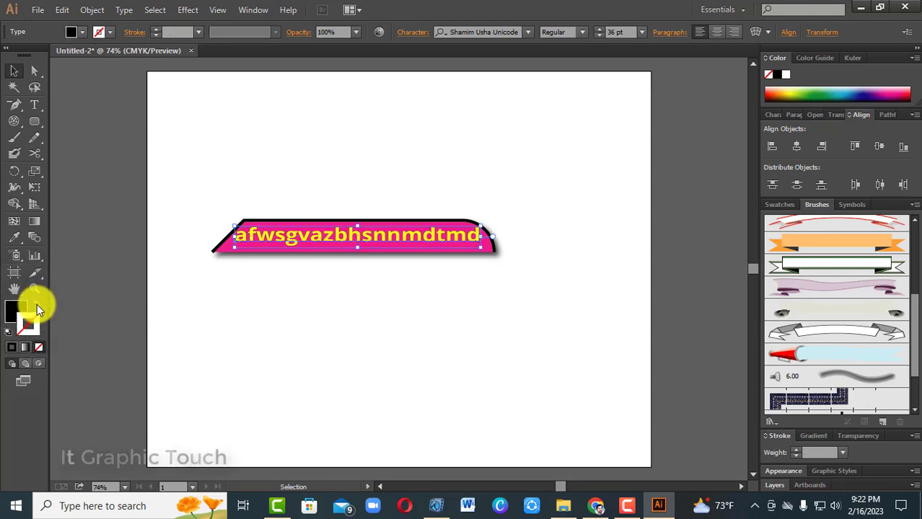
click(36, 308)
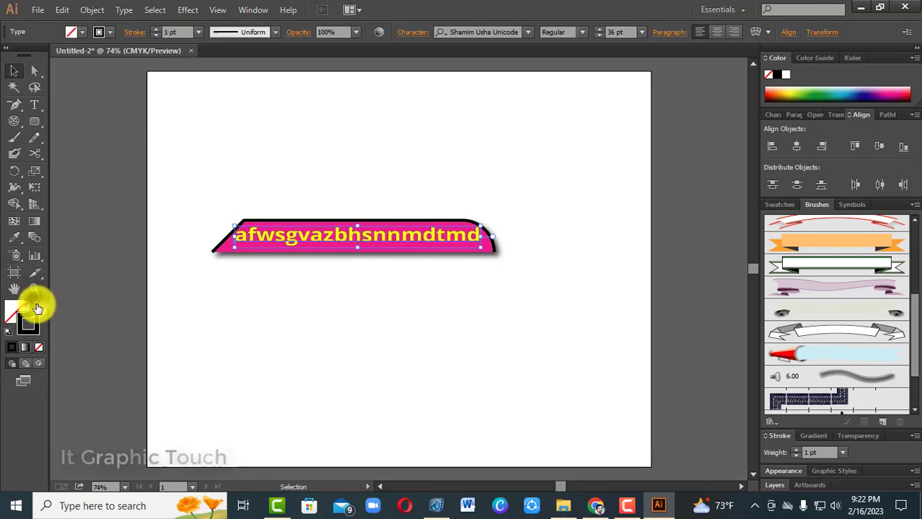
click(155, 29)
click(156, 29)
click(156, 29)
click(156, 29)
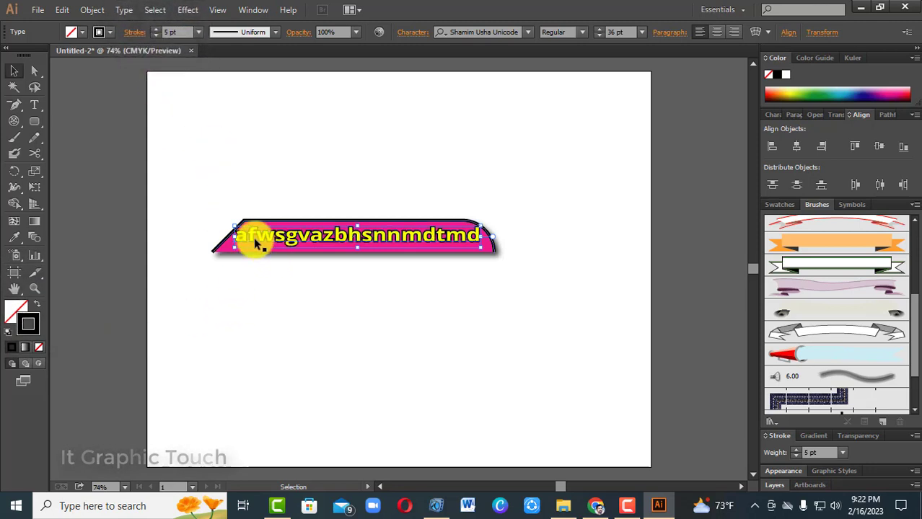
Copy the black-outlined back text and paste another duplicate directly behind it
click(70, 14)
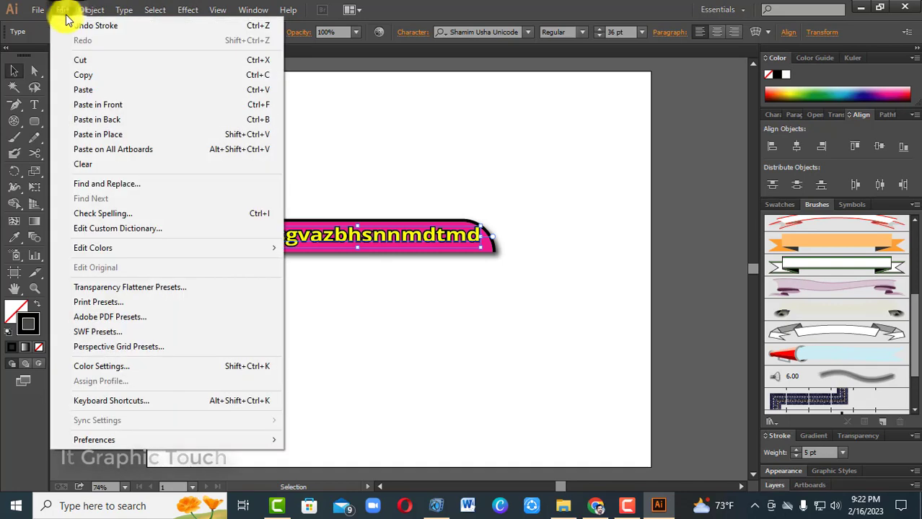
click(75, 85)
click(60, 15)
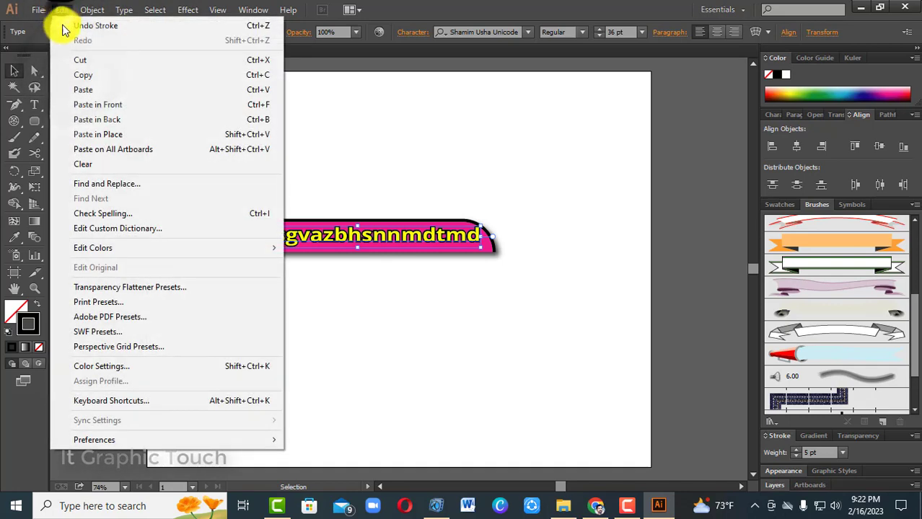
click(97, 120)
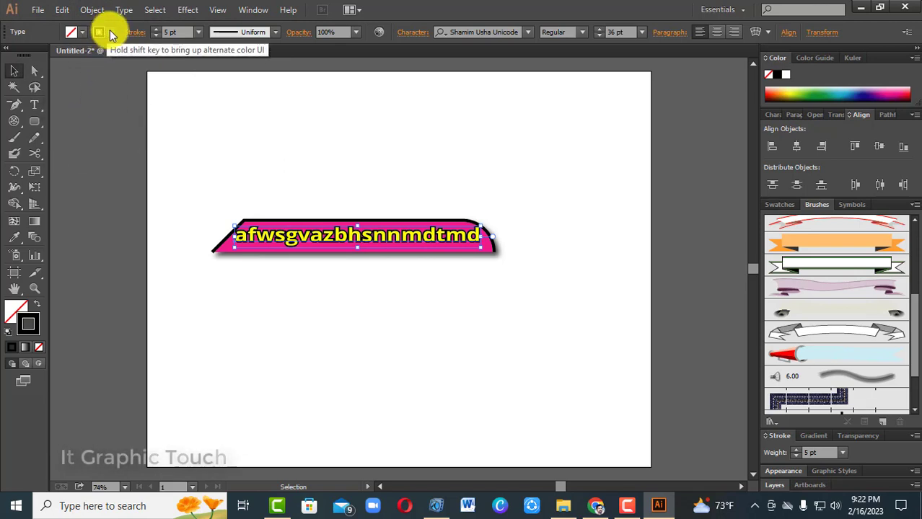
Colour the rearmost text copy's stroke white and set its weight to 11 pt
click(75, 32)
click(27, 55)
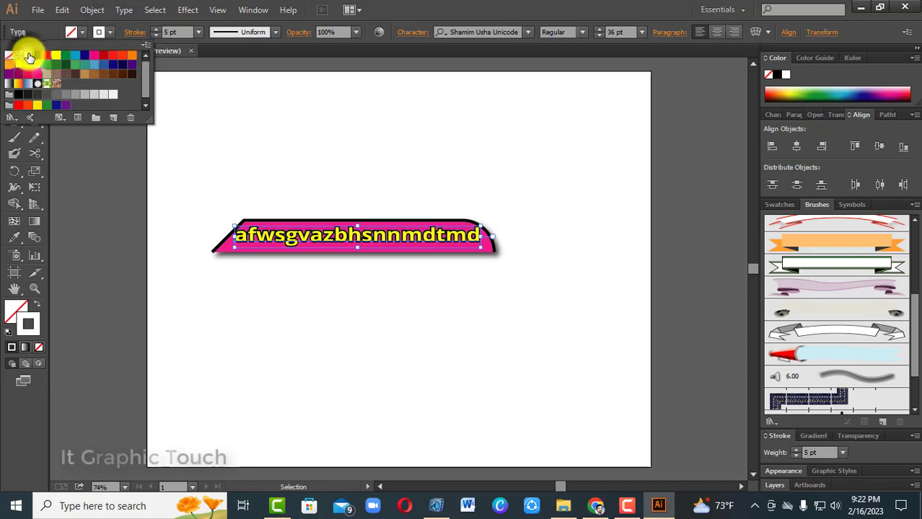
click(794, 449)
click(793, 449)
click(793, 449)
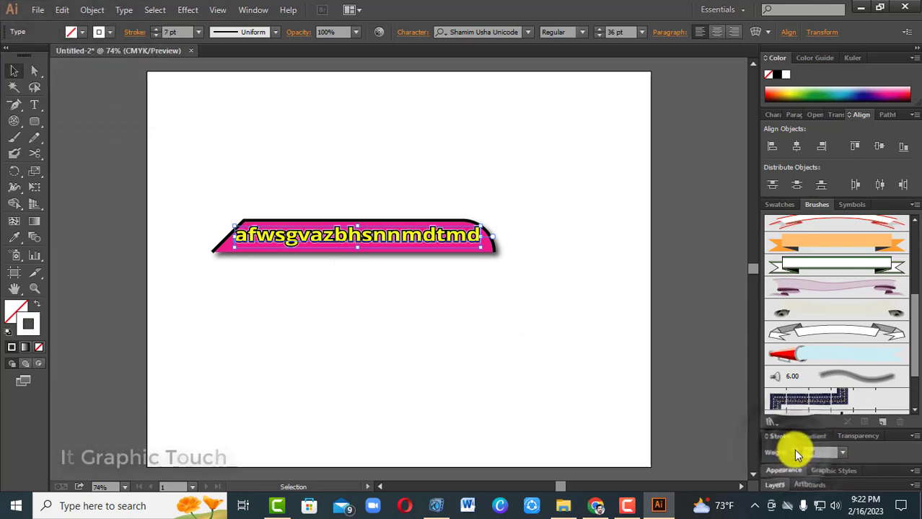
click(794, 448)
click(794, 449)
click(793, 448)
click(793, 448)
click(793, 449)
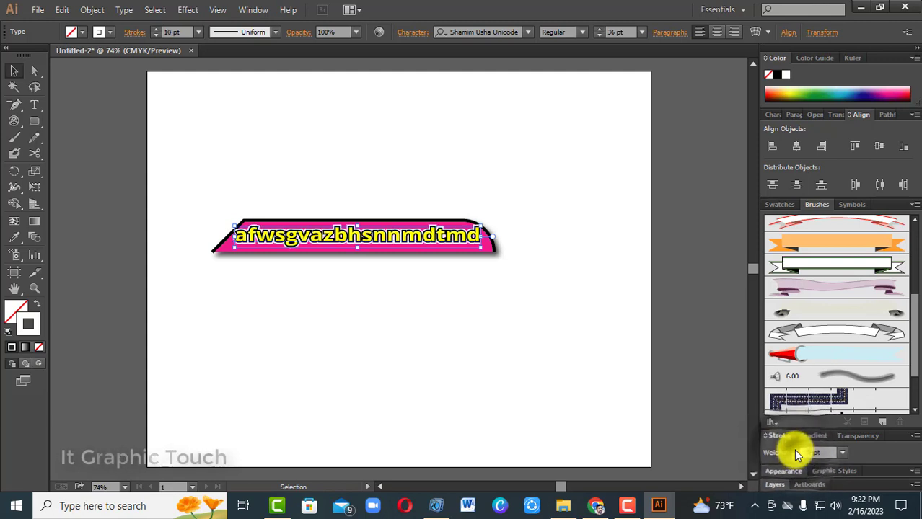
click(794, 449)
click(793, 449)
click(793, 449)
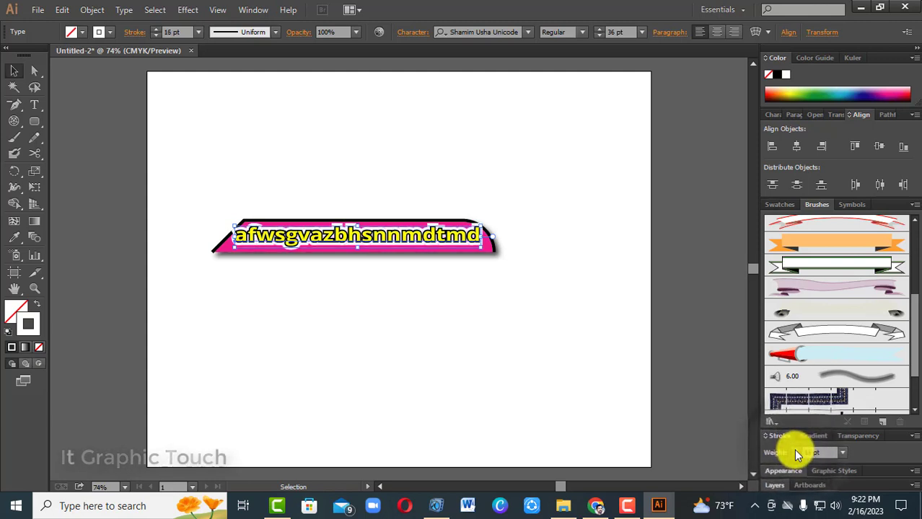
click(793, 456)
click(793, 457)
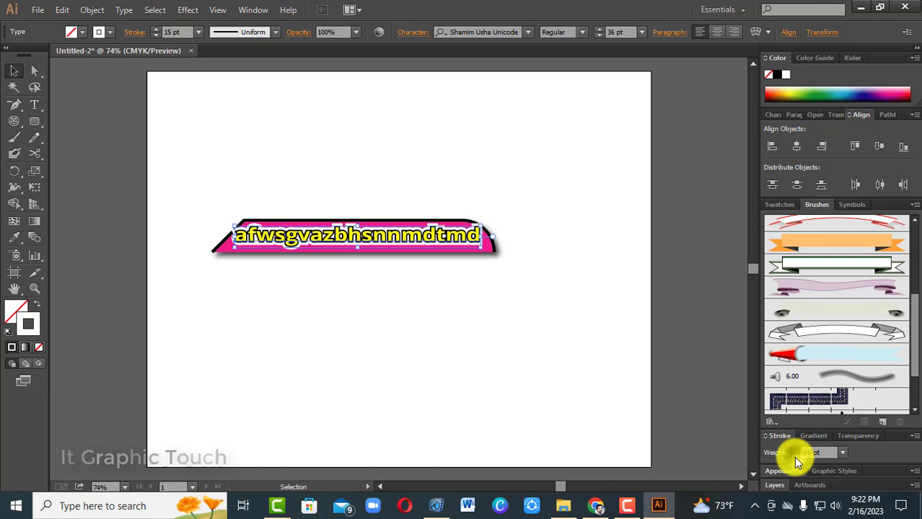
click(794, 457)
click(794, 457)
click(793, 457)
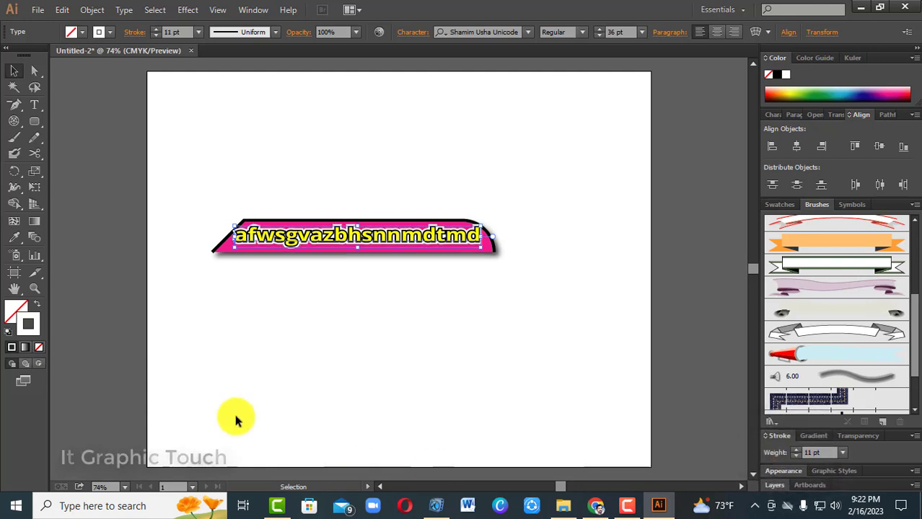
Apply a Drop Shadow effect to the white-outlined text copy
click(186, 10)
mouse_move(236, 165)
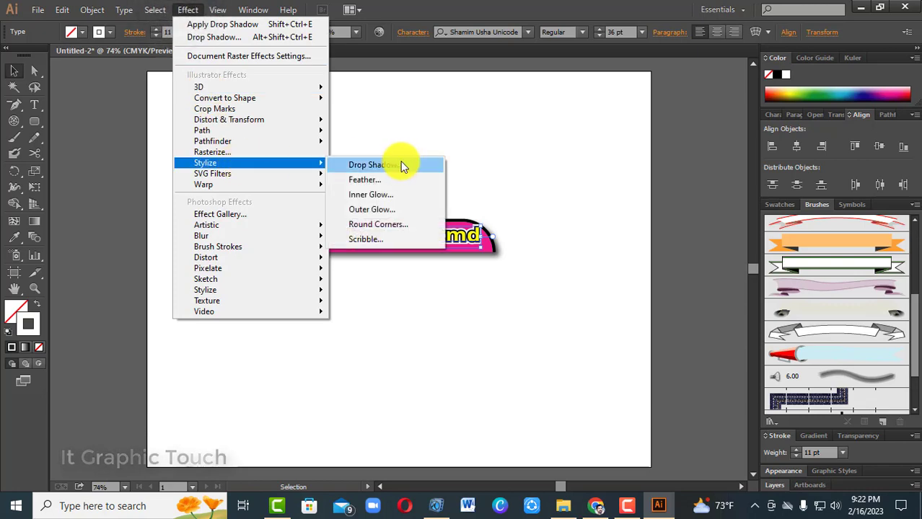
click(401, 164)
click(786, 376)
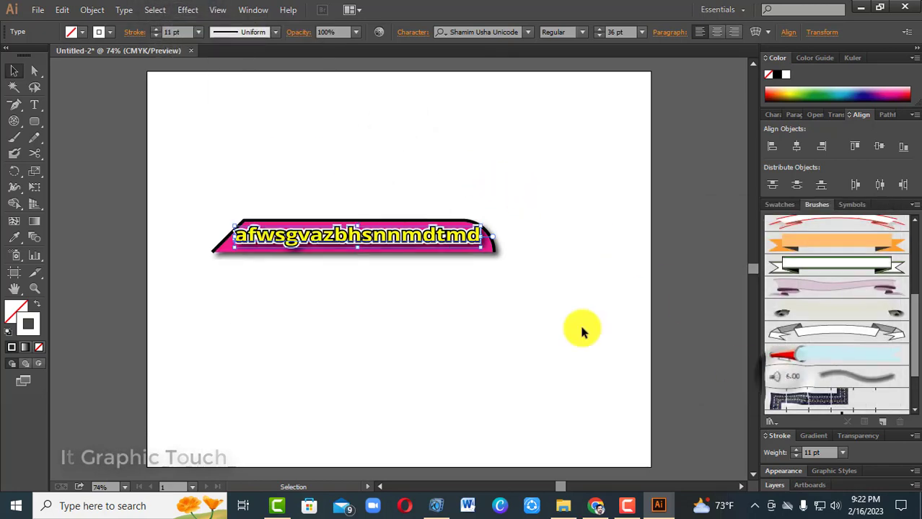
Select all objects of the title banner and delete them to clear the artboard
click(483, 292)
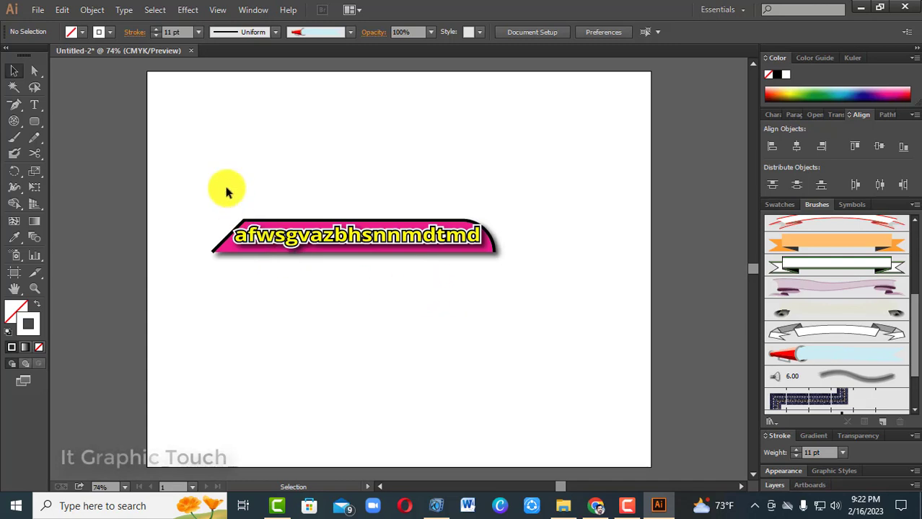
drag(226, 191, 401, 305)
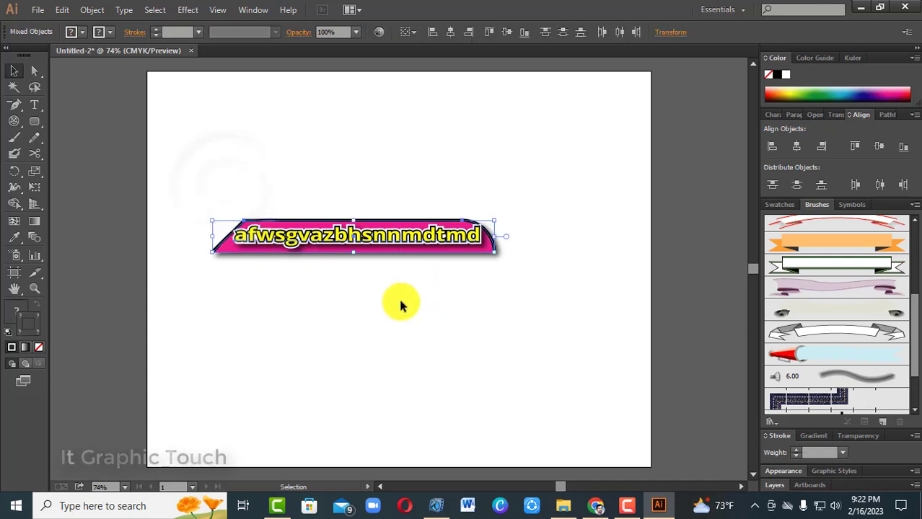
key(Delete)
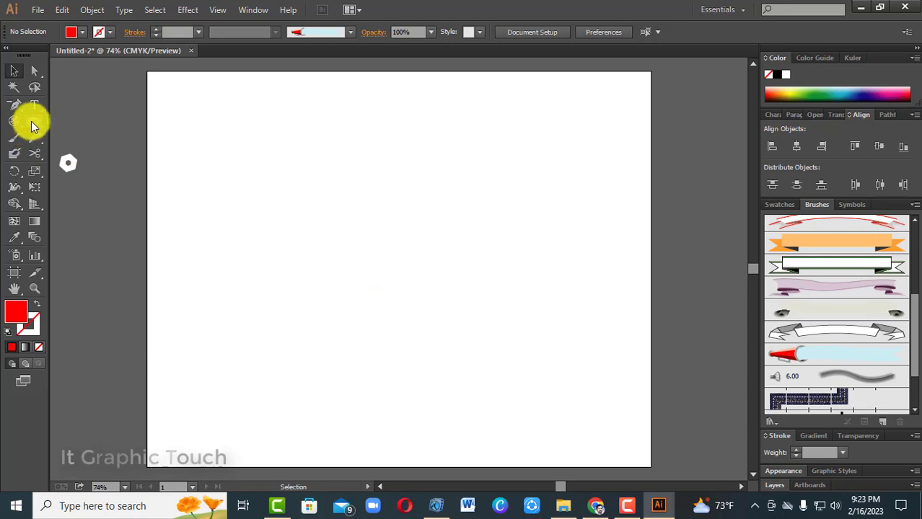
Draw a red circle without a stroke using the Ellipse tool and move it down near the middle of the artboard
click(34, 121)
drag(381, 212, 601, 410)
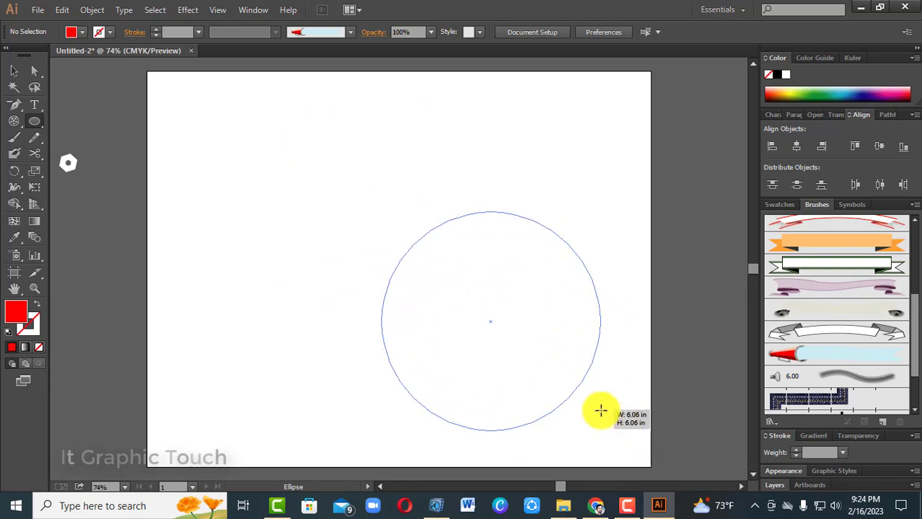
drag(601, 410, 472, 289)
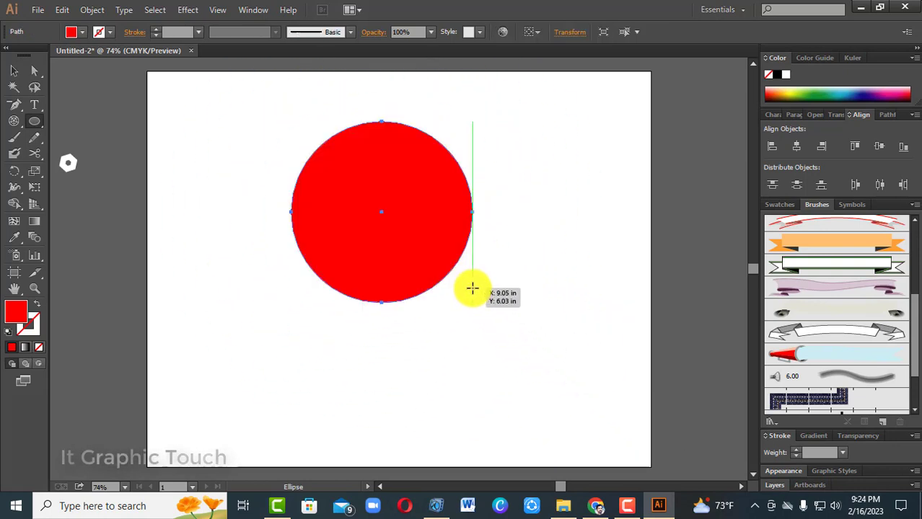
click(14, 70)
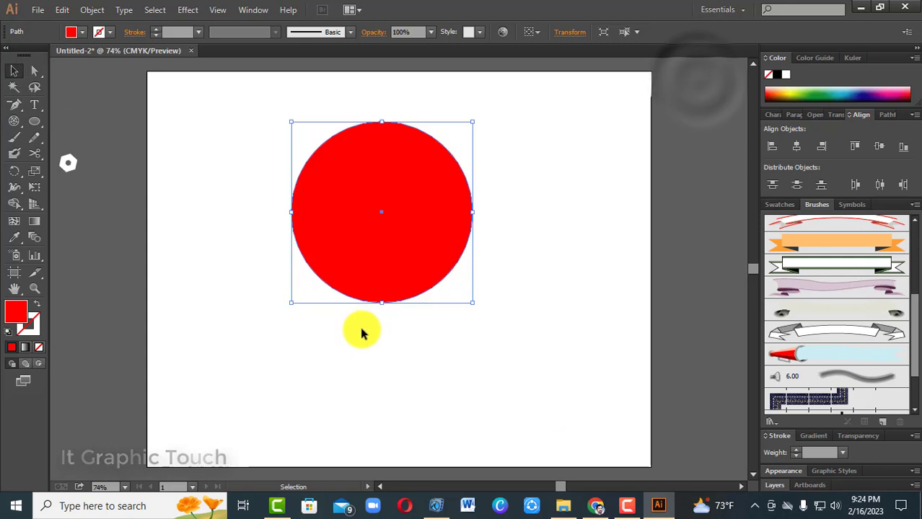
drag(383, 234, 406, 303)
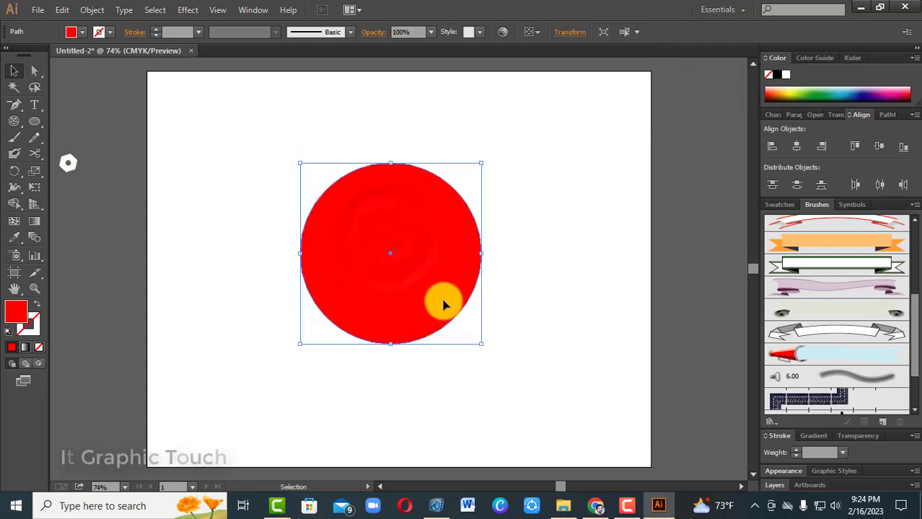
click(500, 258)
drag(431, 245, 432, 274)
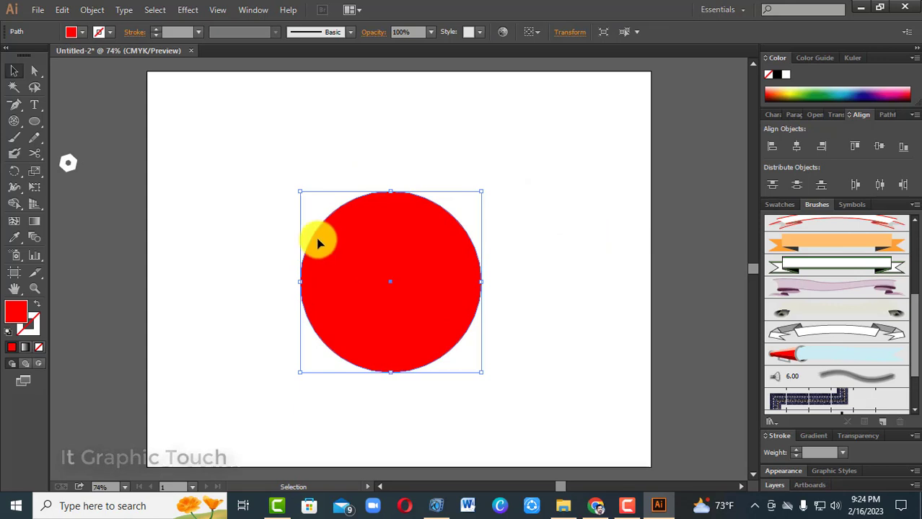
Draw a rectangle covering the whole artboard and fill it with dark green
drag(30, 121, 101, 121)
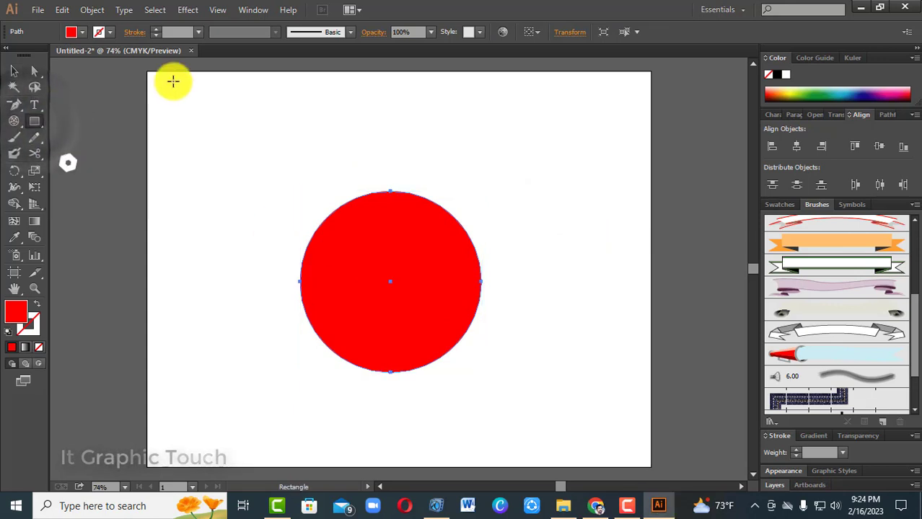
drag(147, 72, 653, 463)
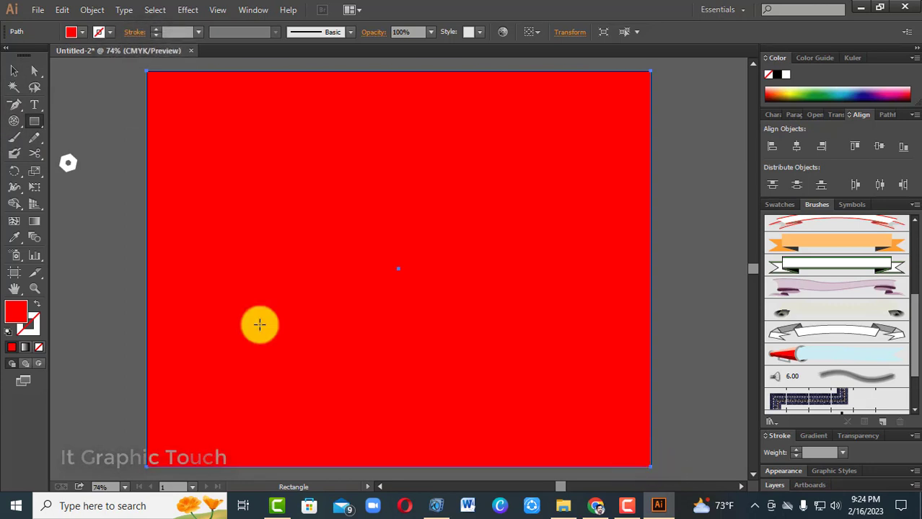
click(83, 31)
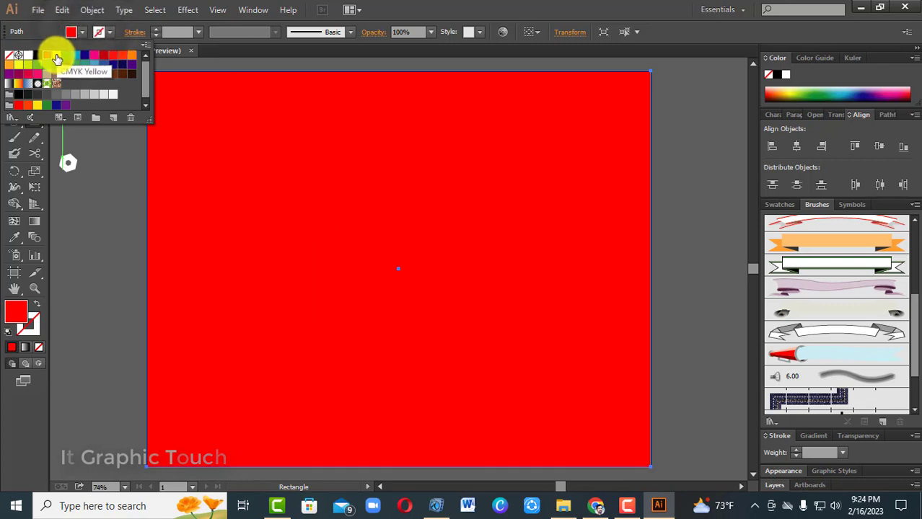
click(56, 66)
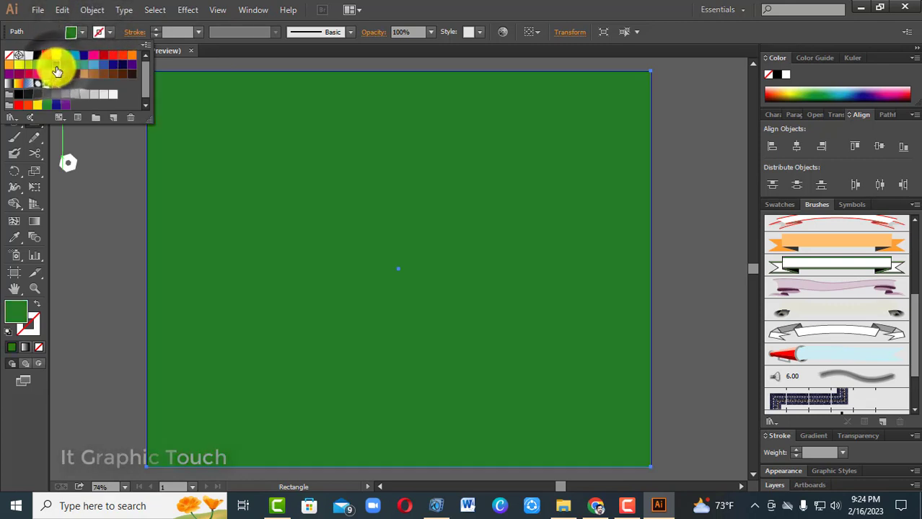
click(130, 177)
Send the green rectangle to the back, behind the red circle, and deselect it
click(14, 71)
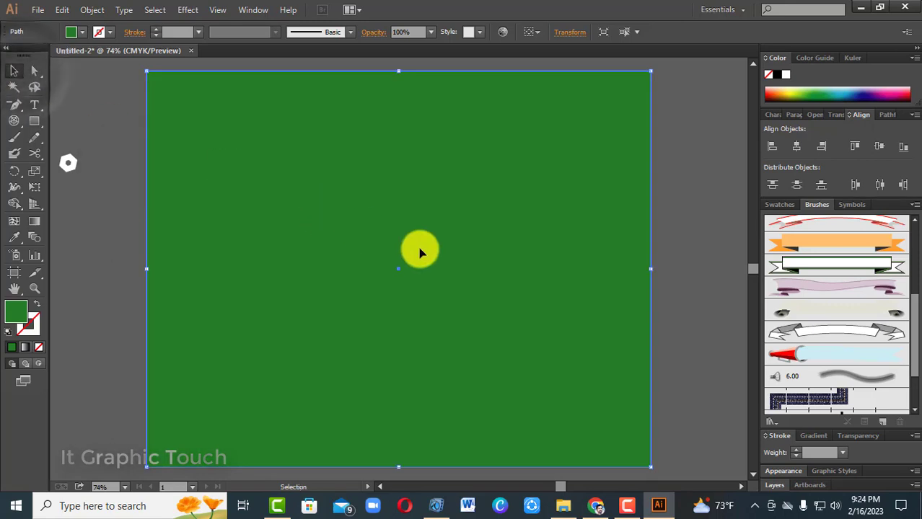
key(a)
key(ctrl+shift+[)
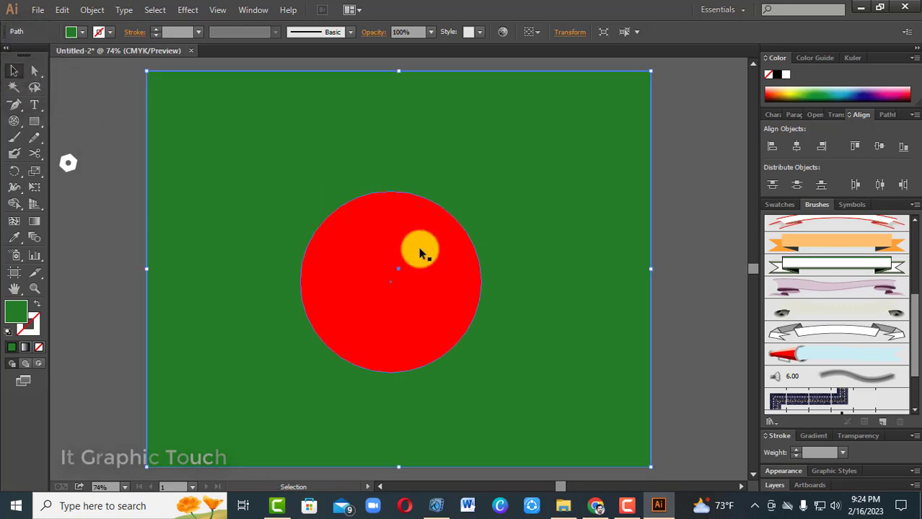
right_click(394, 268)
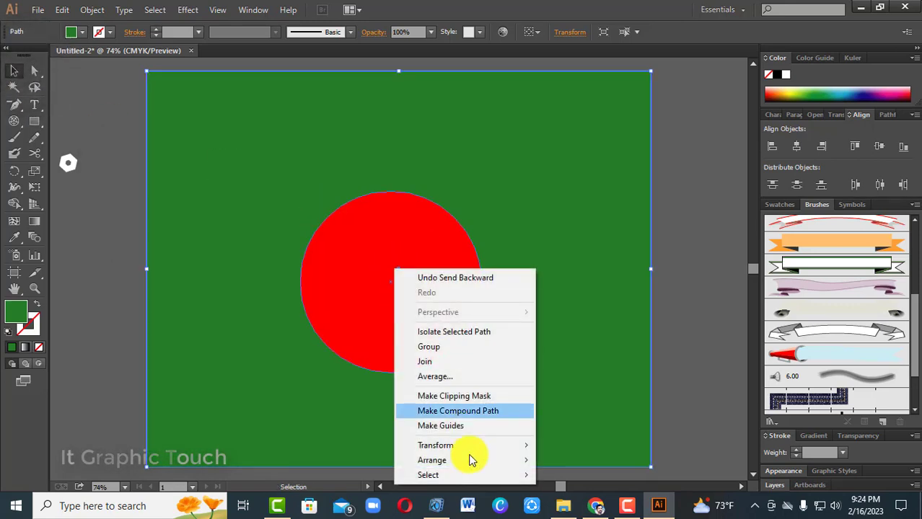
mouse_move(481, 467)
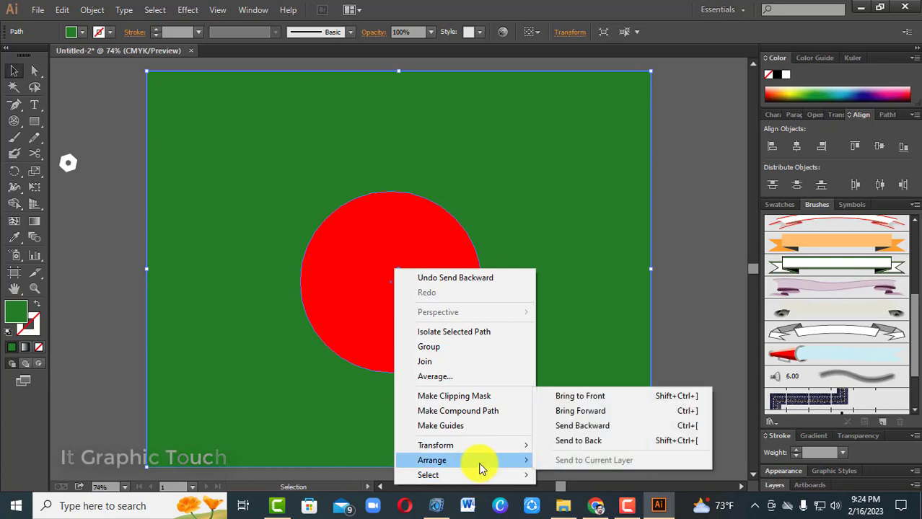
click(606, 443)
click(712, 322)
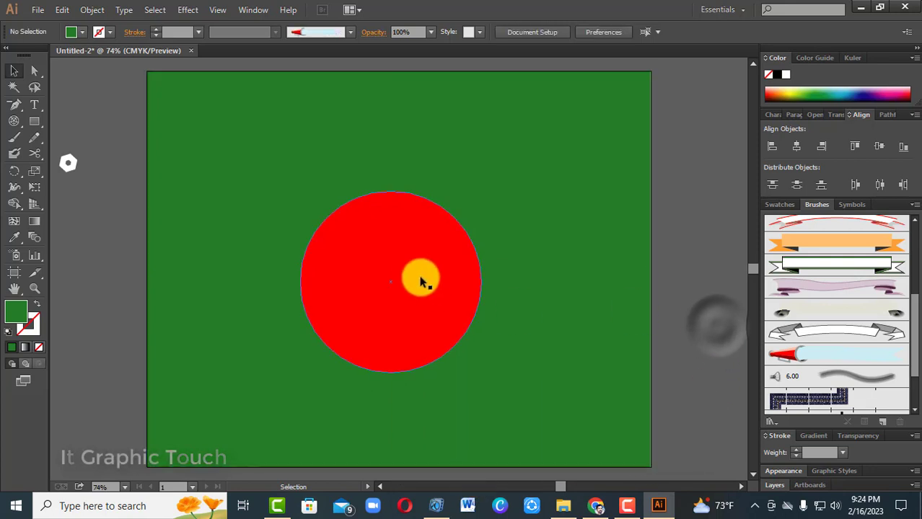
Centre the red circle horizontally and vertically on the artboard
click(422, 278)
click(675, 306)
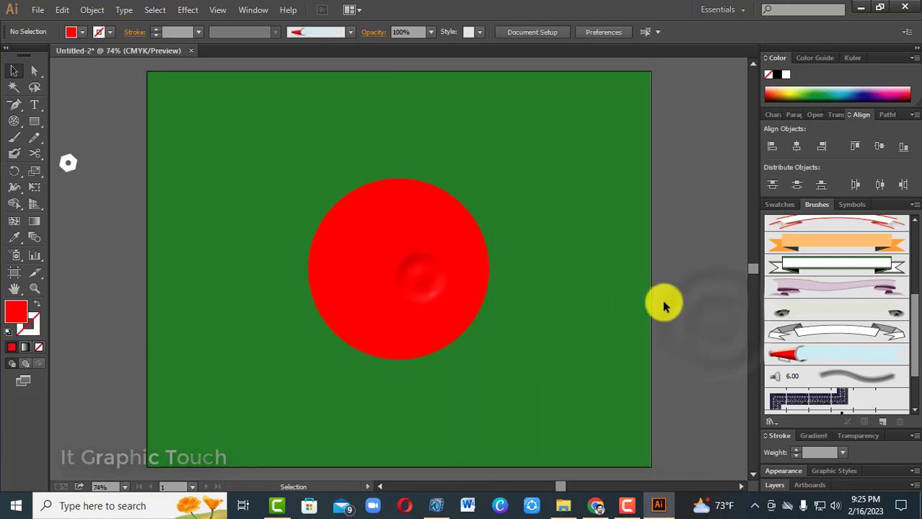
click(421, 313)
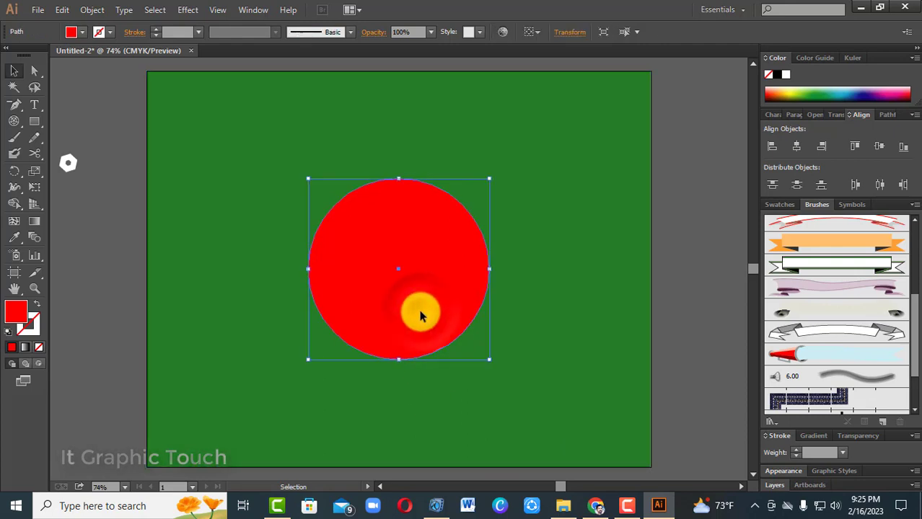
Delete the green rectangle and the red circle from the artboard
click(267, 180)
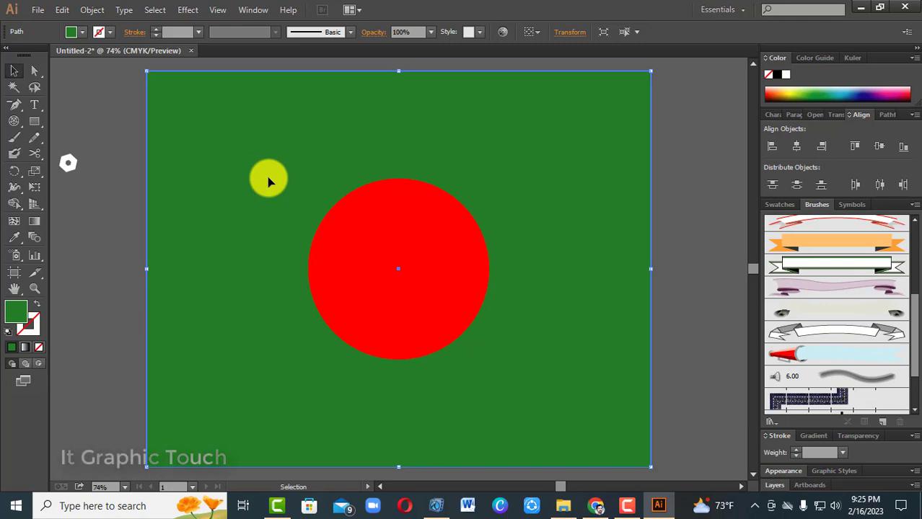
key(Delete)
click(393, 231)
key(Delete)
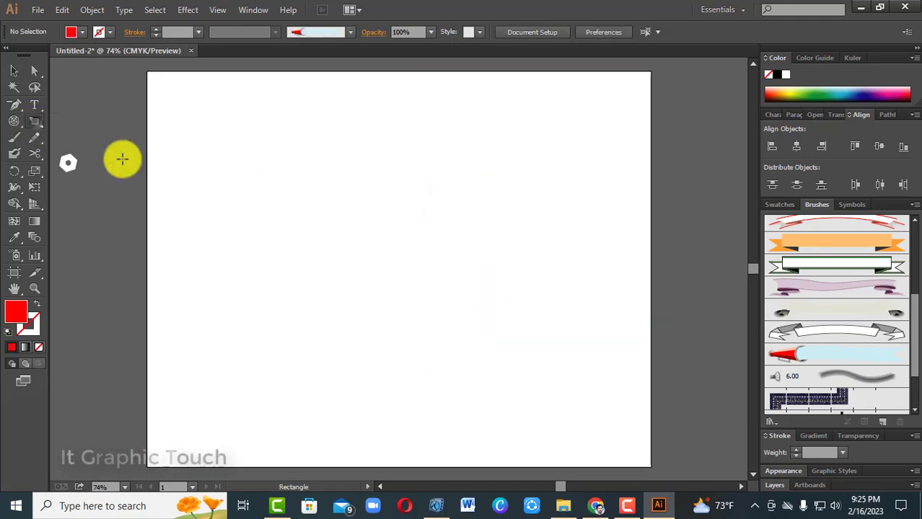
Draw a wide red rectangle without a stroke in the upper right part of the artboard
drag(314, 176, 543, 229)
click(21, 74)
click(538, 295)
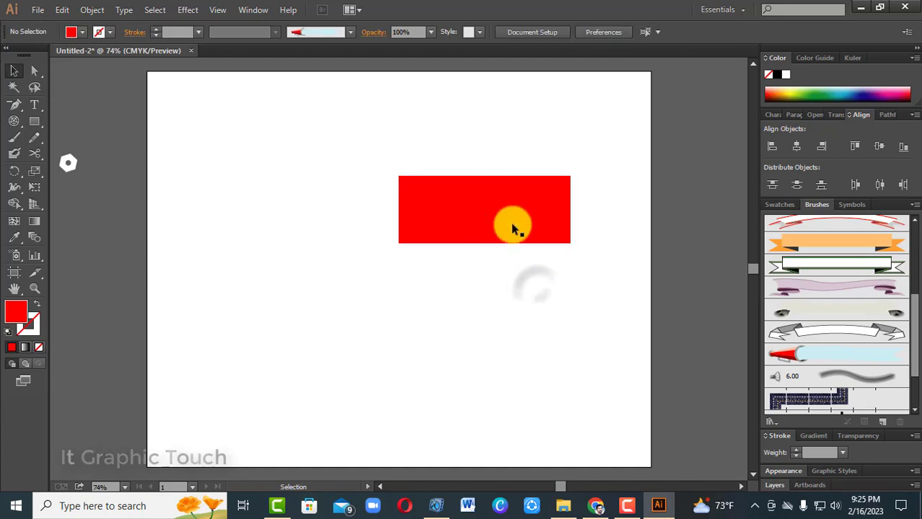
Start a Warp effect on the red rectangle and choose the Flag style
click(514, 227)
click(488, 292)
click(491, 228)
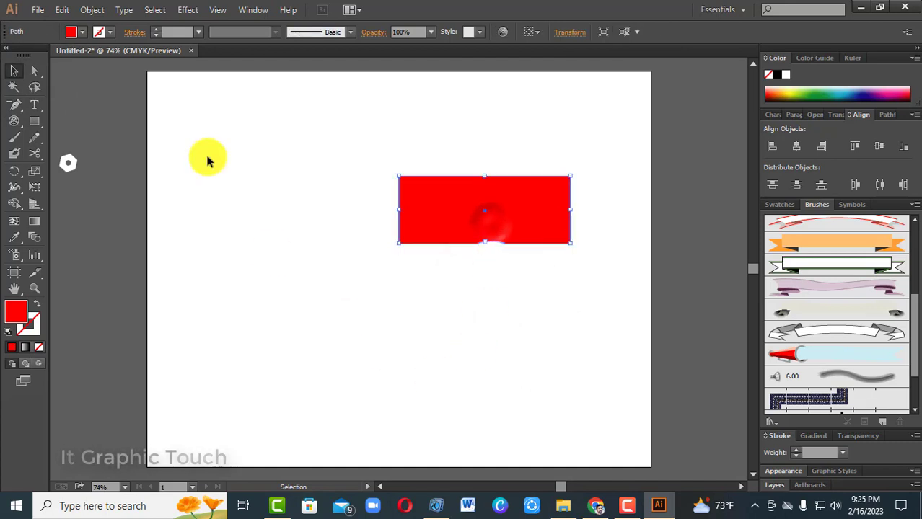
click(184, 11)
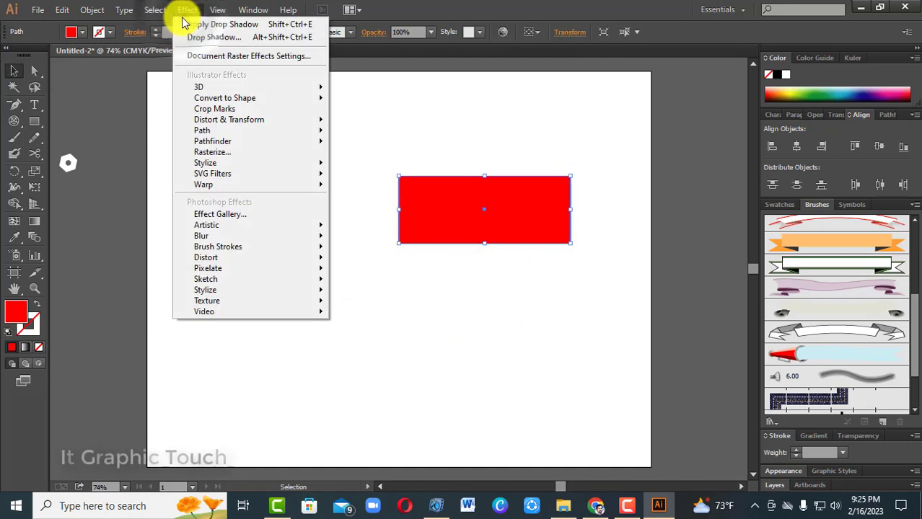
mouse_move(224, 184)
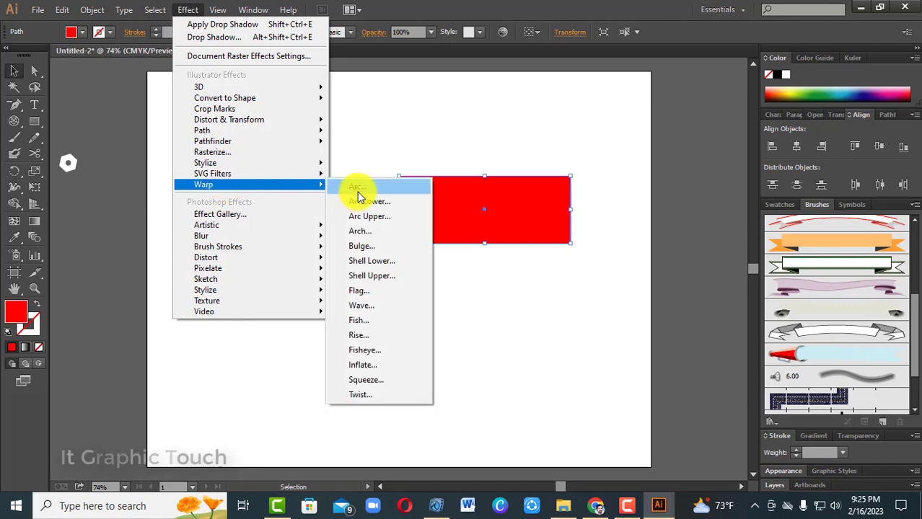
click(358, 187)
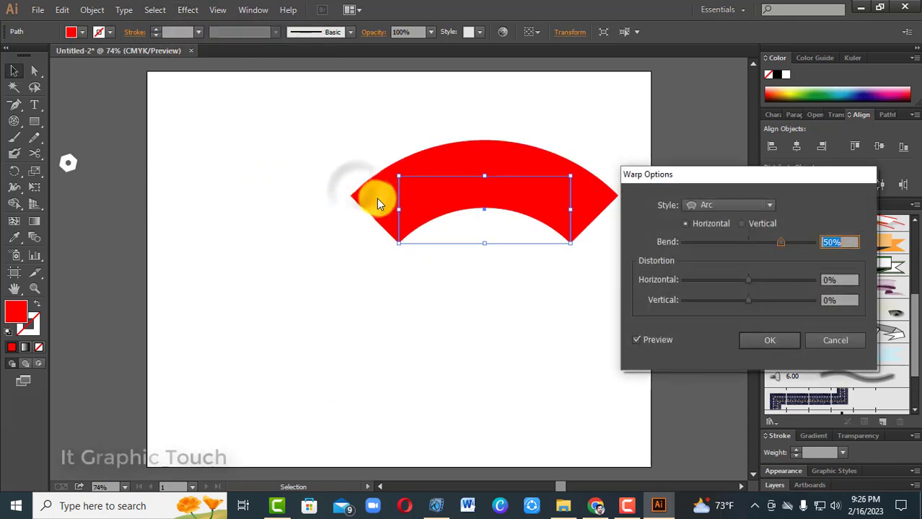
click(763, 207)
click(731, 332)
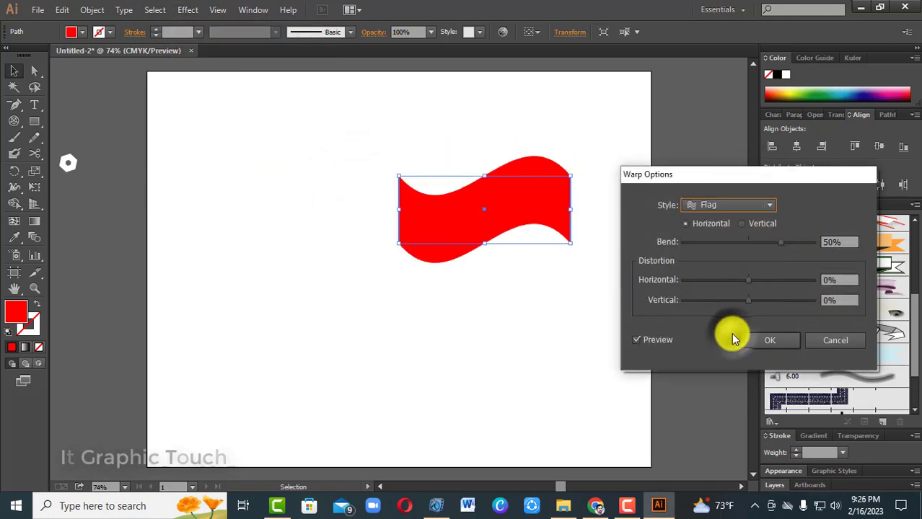
Set the flag warp's horizontal distortion to 1%, reduce its bend to a gentle wave, and apply the effect
mouse_move(748, 281)
mouse_down()
mouse_move(763, 277)
mouse_move(749, 280)
mouse_up()
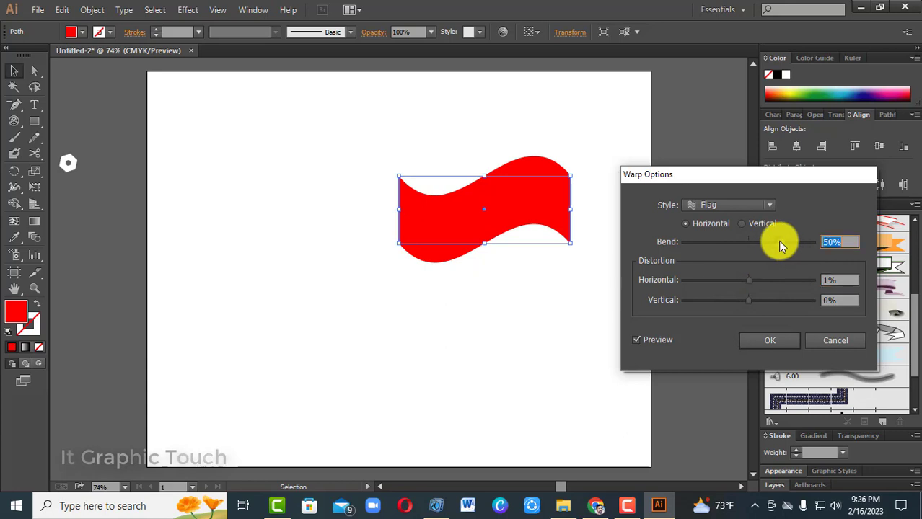
drag(780, 242, 754, 249)
click(768, 337)
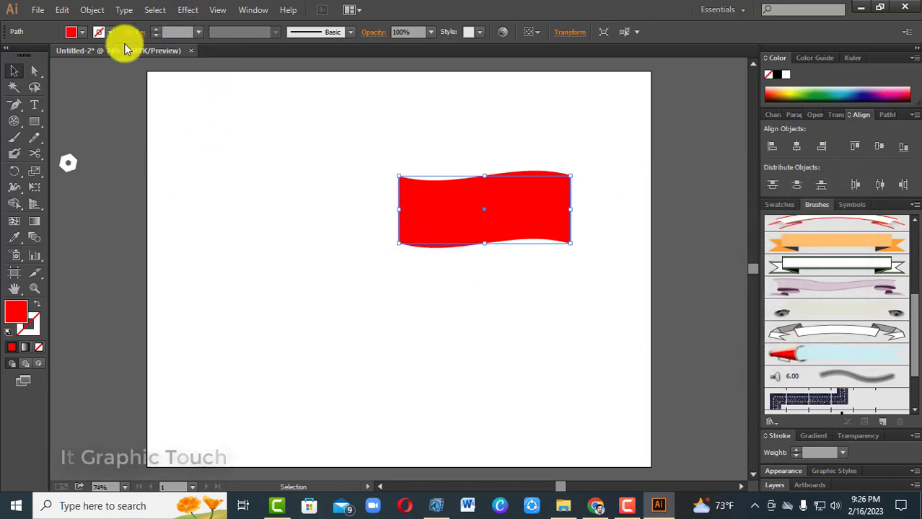
Draw a tall, narrow pole rectangle against the flag's left edge, extending above and well below it, and fill it green
click(33, 120)
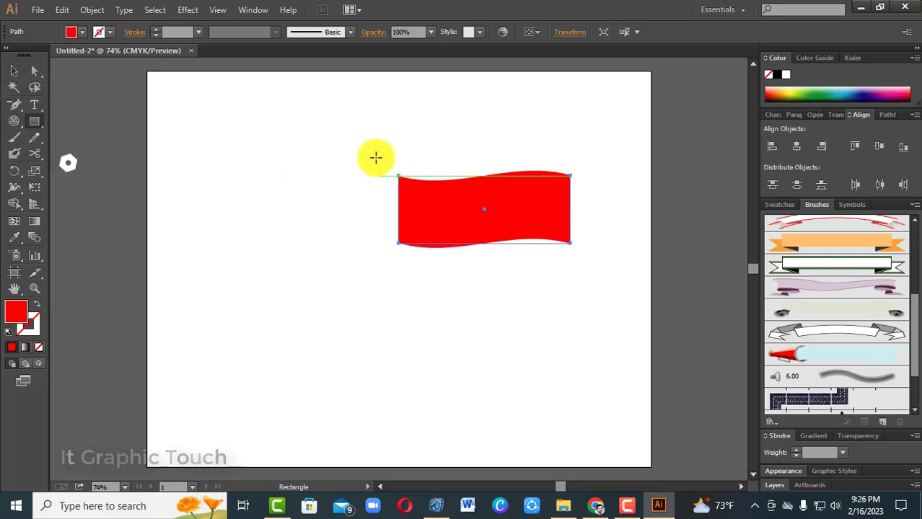
drag(378, 140, 398, 396)
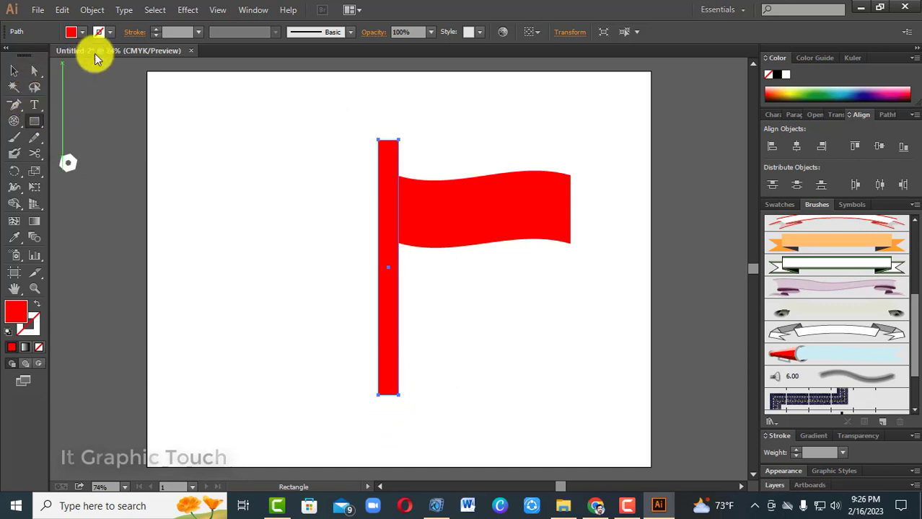
click(82, 33)
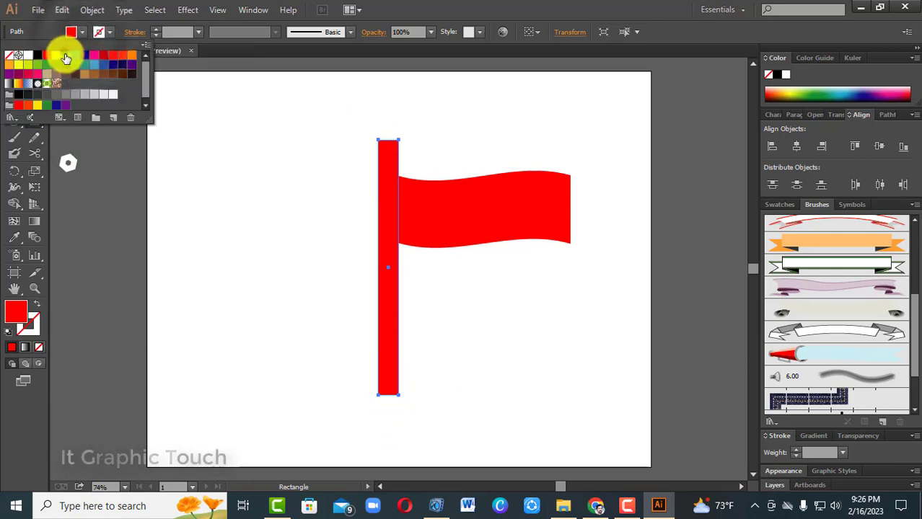
click(66, 55)
key(v)
click(175, 189)
Narrow the pole to about half its width from its left side, keeping it against the flag
click(388, 270)
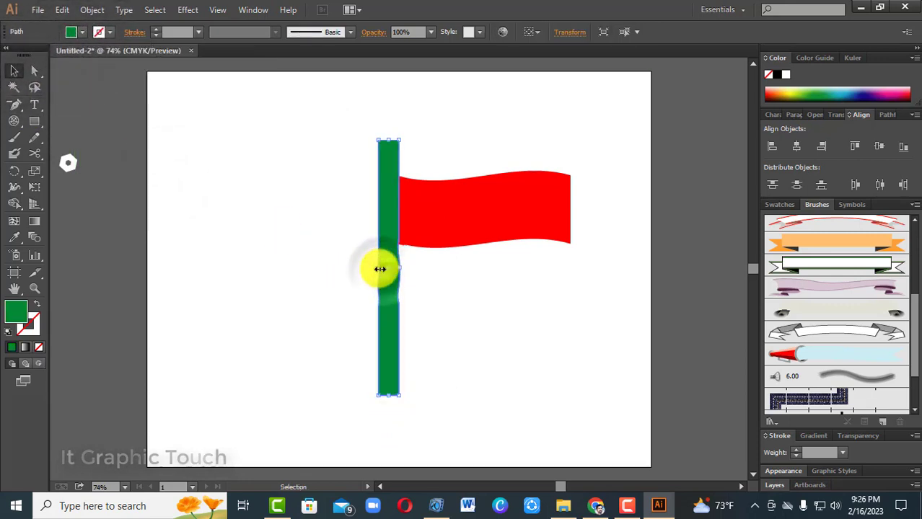
drag(378, 268, 389, 272)
click(431, 312)
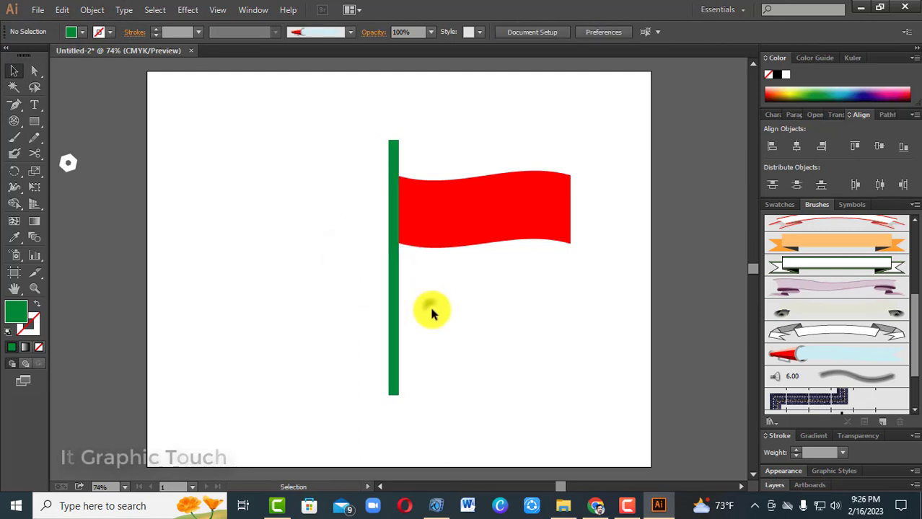
Change the pole's fill to dark brown and deselect it
click(393, 317)
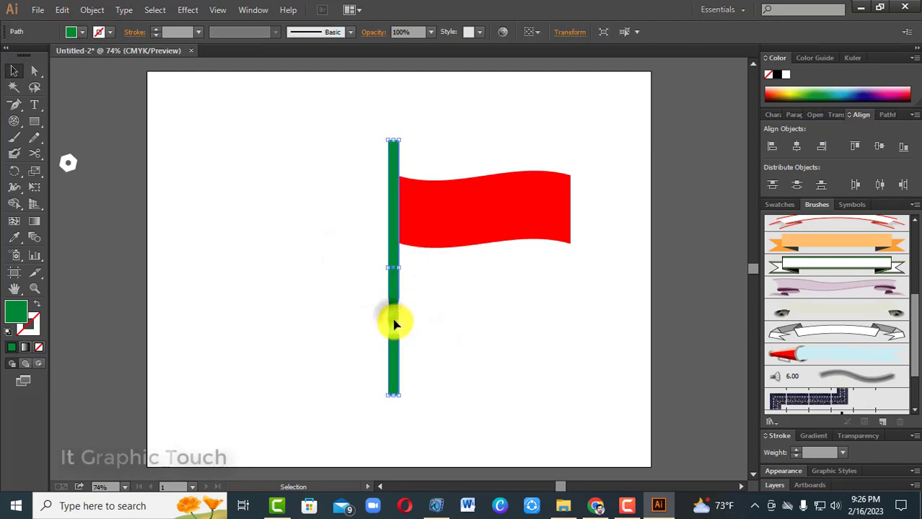
click(82, 32)
click(124, 73)
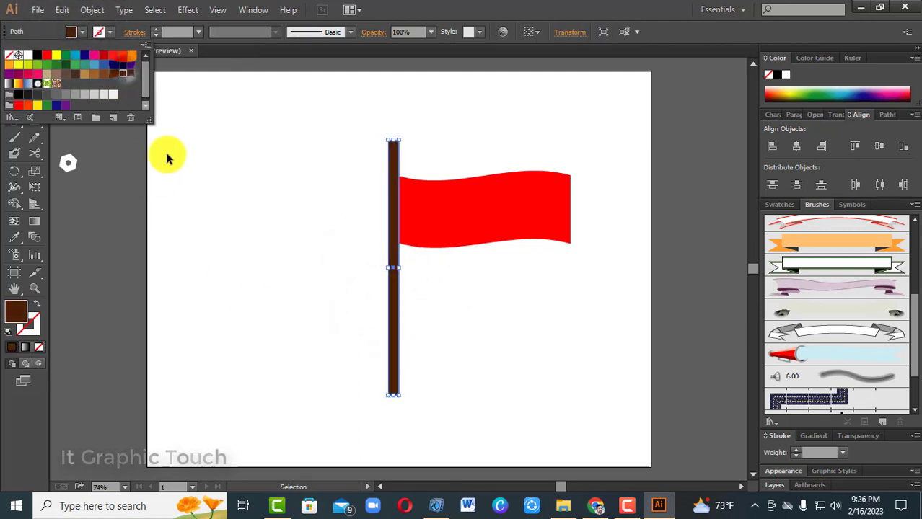
click(167, 159)
click(534, 299)
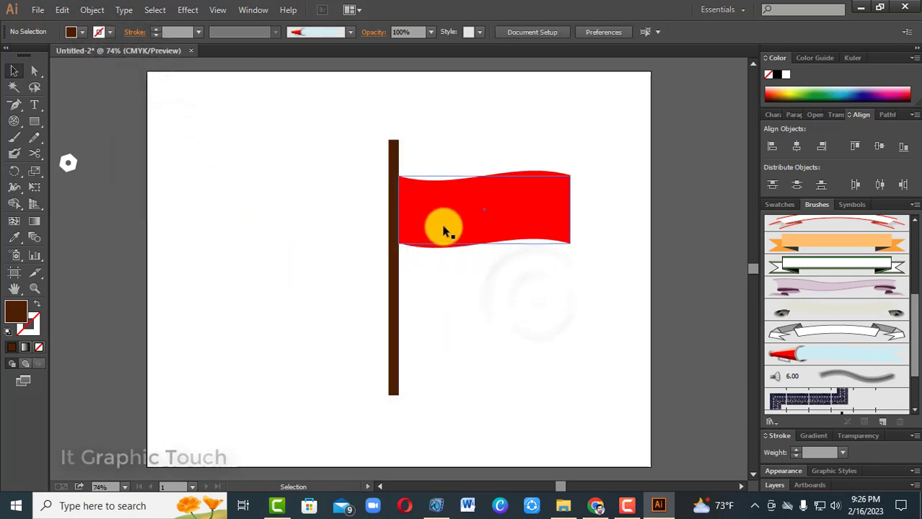
Shorten the waving red flag from its right edge by about a fifth of its width
click(445, 231)
click(466, 295)
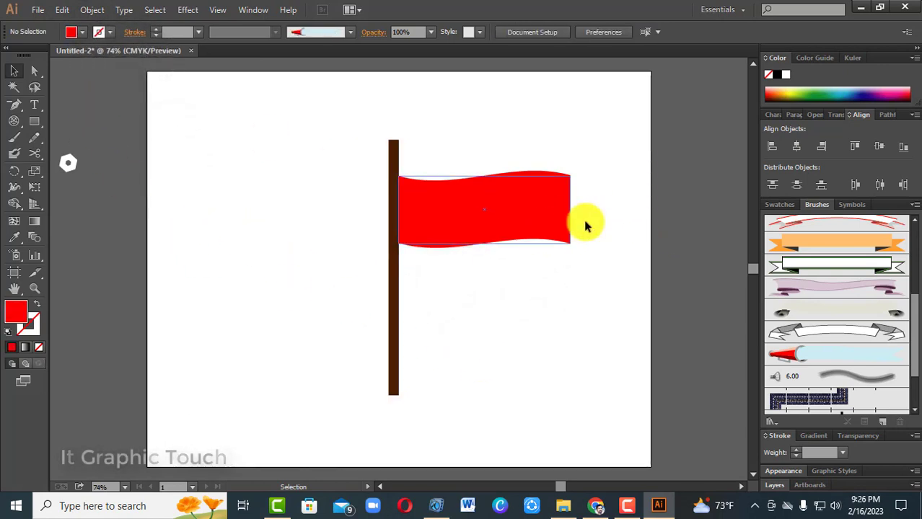
click(567, 209)
drag(568, 207, 534, 217)
click(507, 293)
Shorten the brown pole slightly from its upper end
click(394, 153)
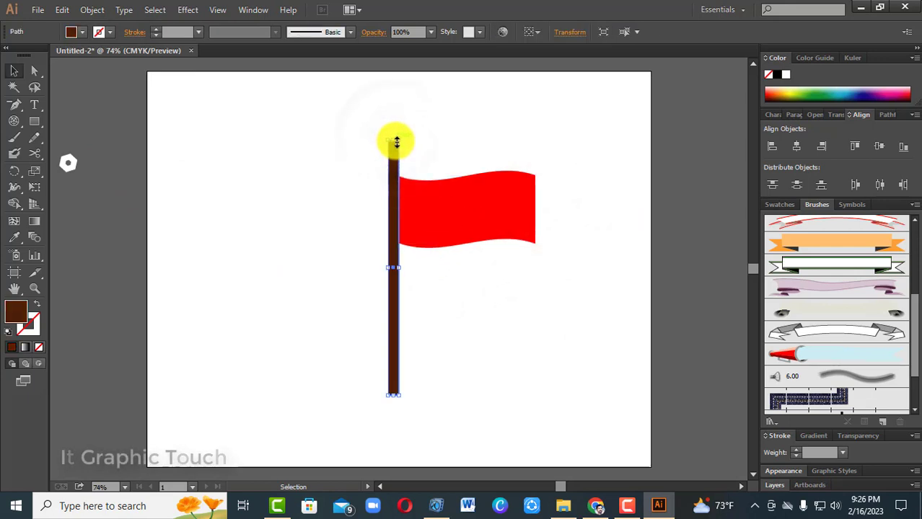
drag(396, 143, 393, 138)
click(465, 264)
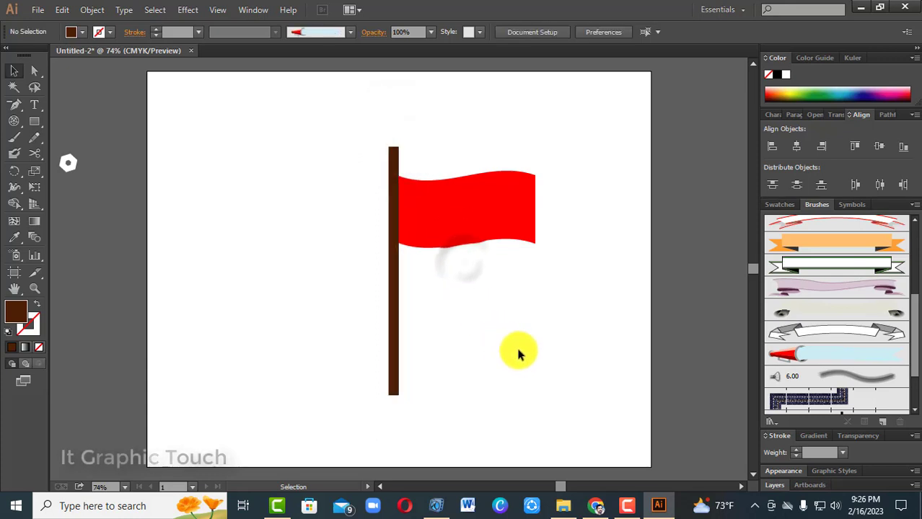
Draw a small circle outward from the centre of the red flag
click(462, 217)
drag(35, 122, 57, 157)
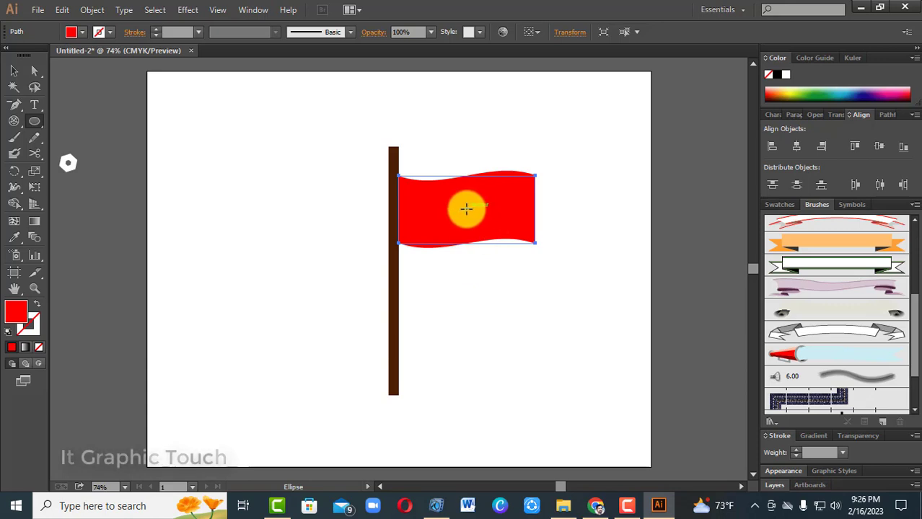
drag(466, 209, 482, 231)
Fill the circle on the flag with medium green and deselect it
click(82, 32)
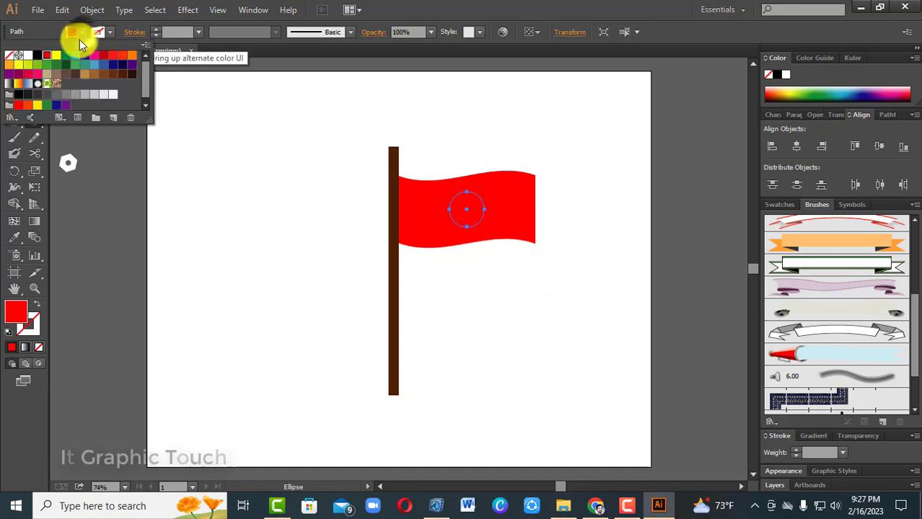
click(61, 72)
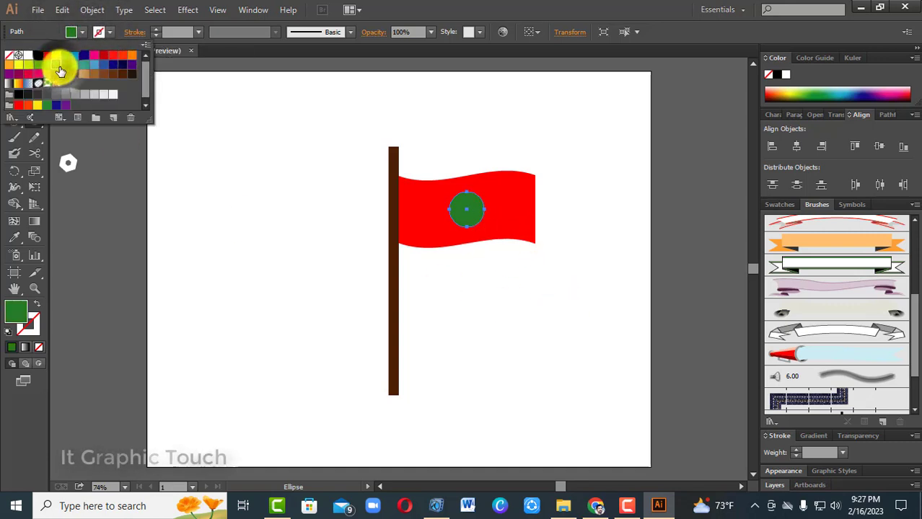
click(46, 69)
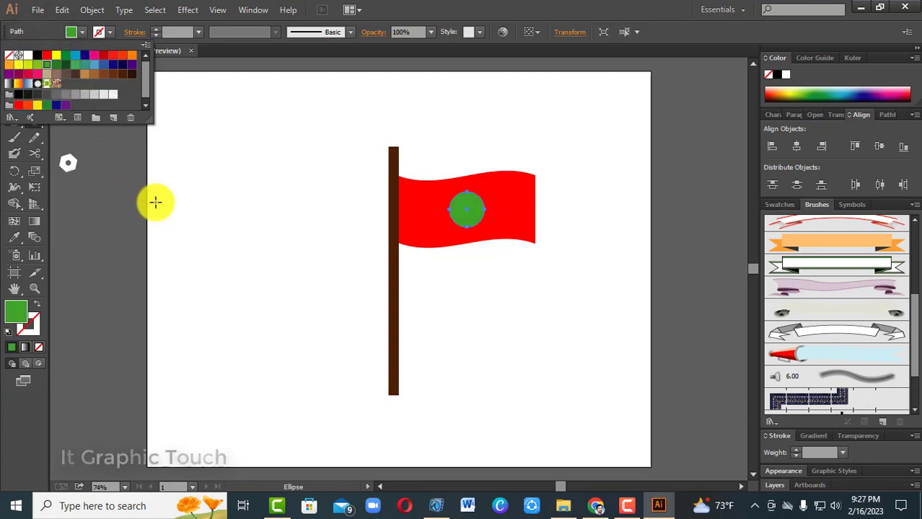
click(155, 201)
click(15, 70)
click(133, 196)
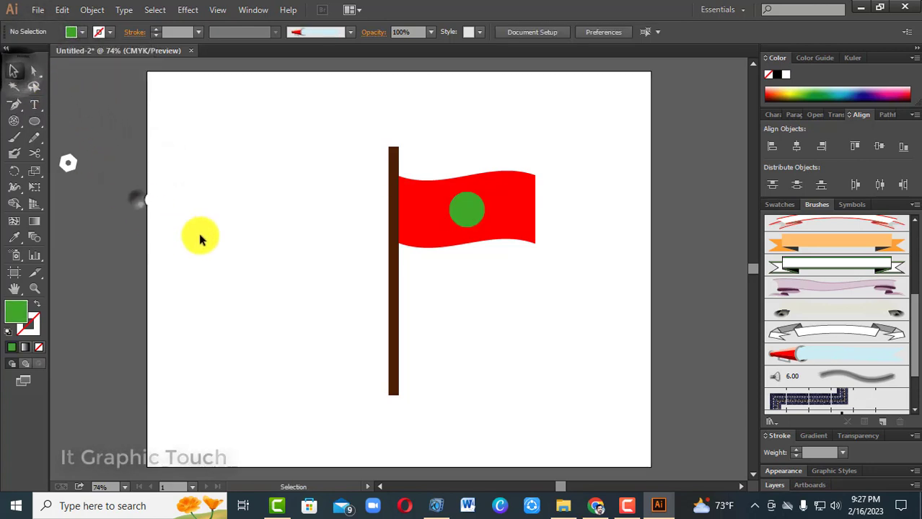
click(394, 295)
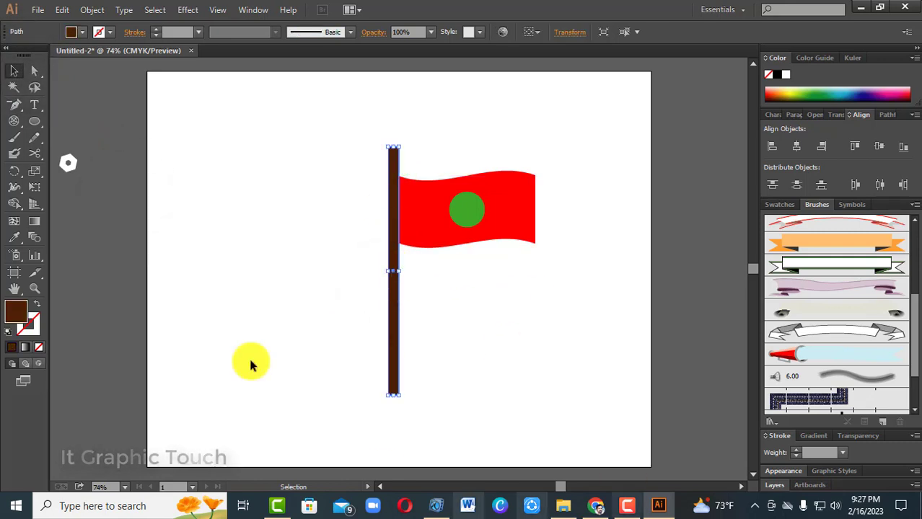
click(188, 9)
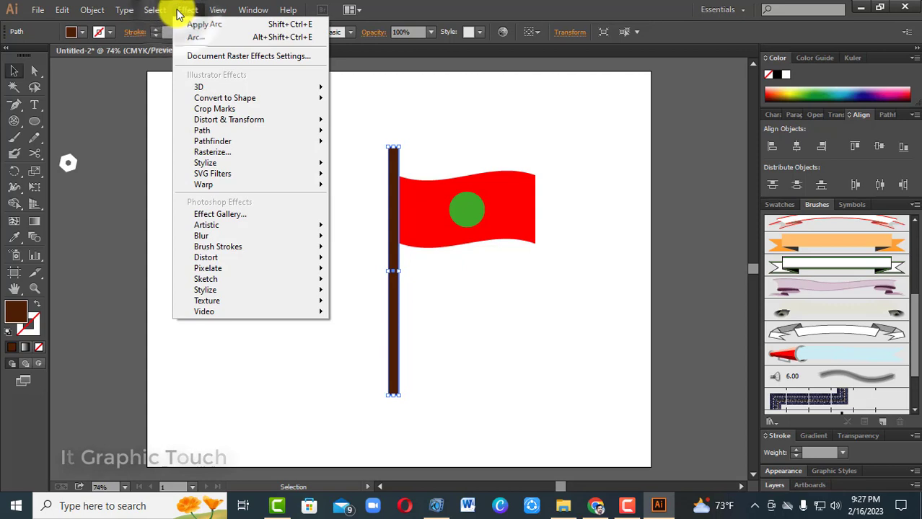
mouse_move(226, 119)
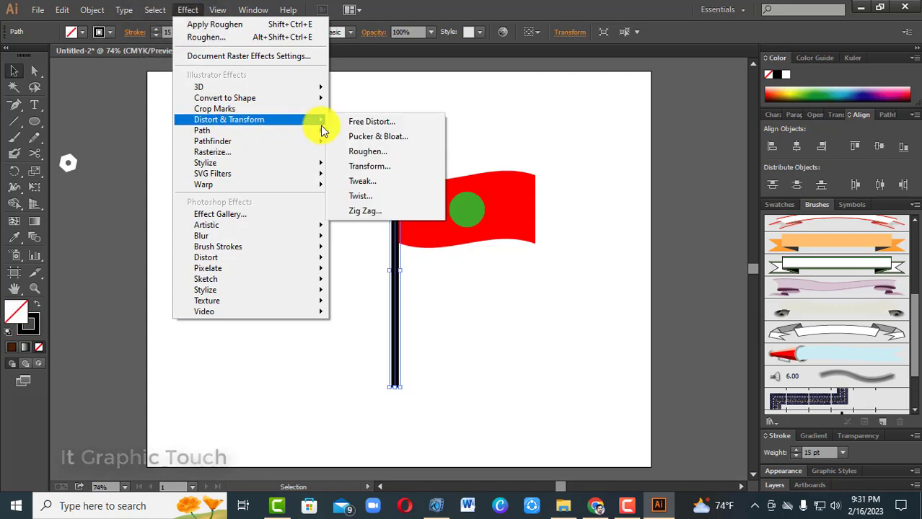
click(384, 199)
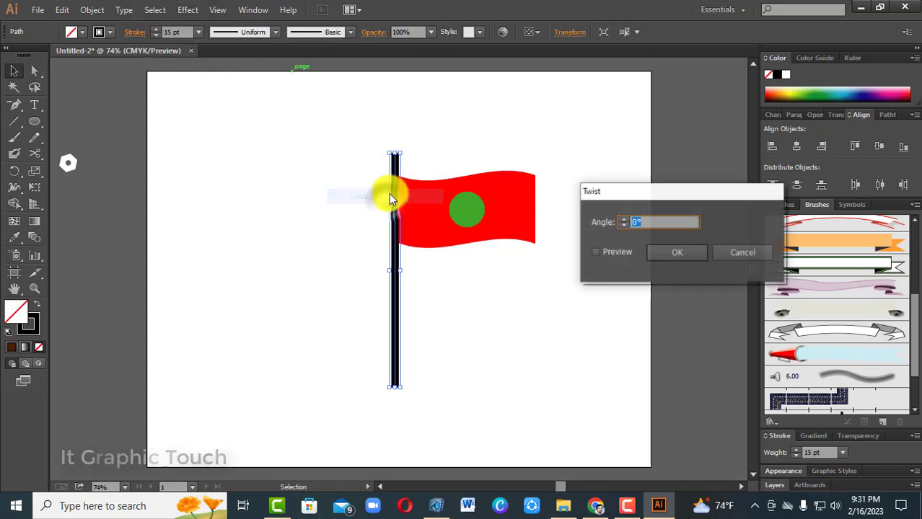
click(597, 253)
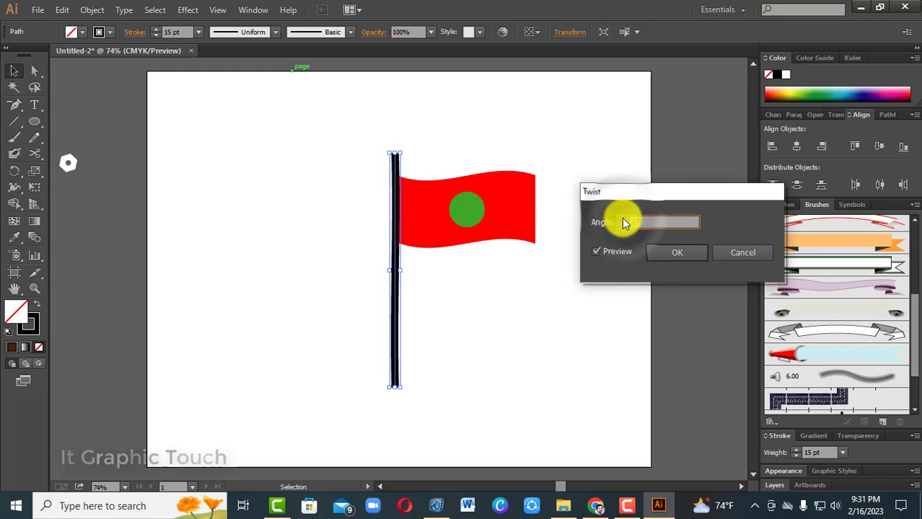
click(724, 253)
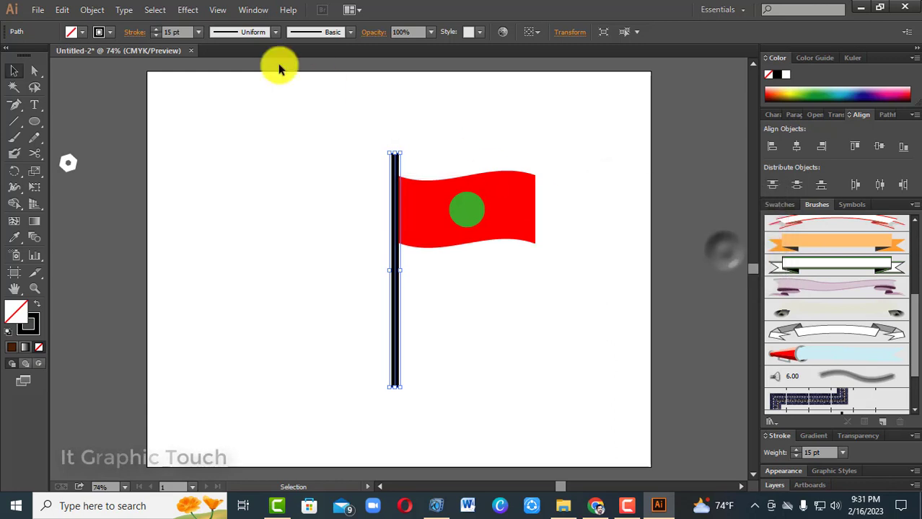
Start a Zig Zag effect on the black pole with smooth points, an absolute size of 0.03 in and preview on
click(188, 9)
mouse_move(238, 119)
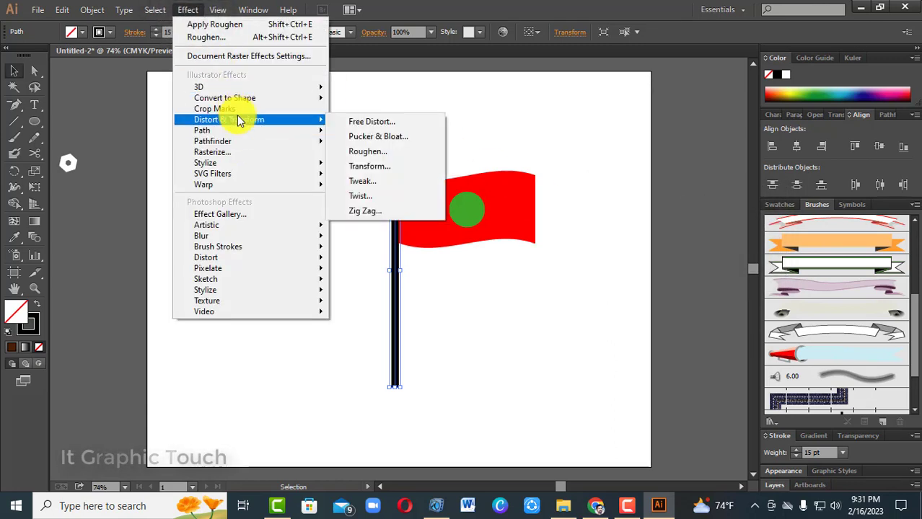
click(365, 210)
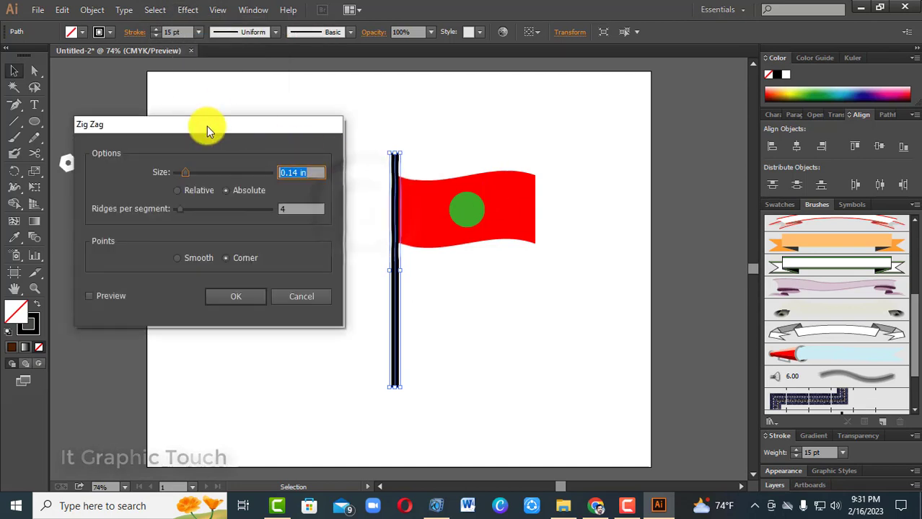
drag(207, 126, 687, 142)
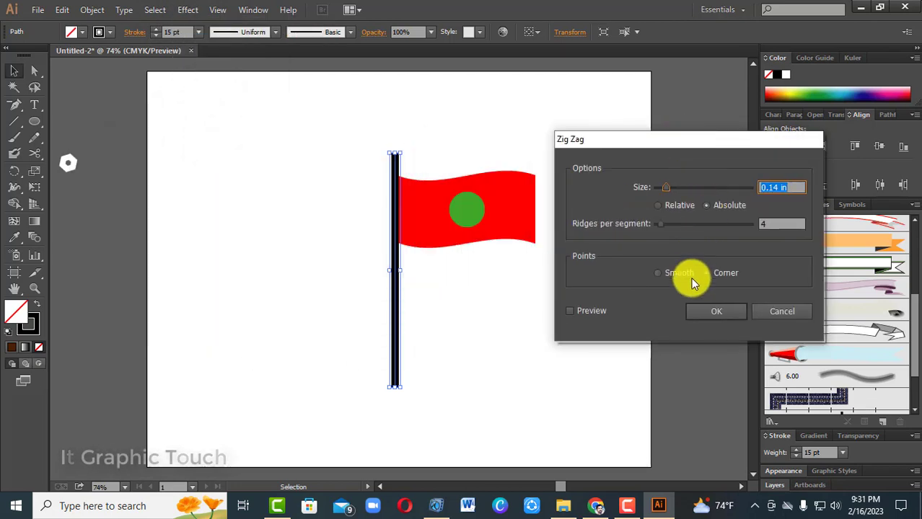
click(658, 273)
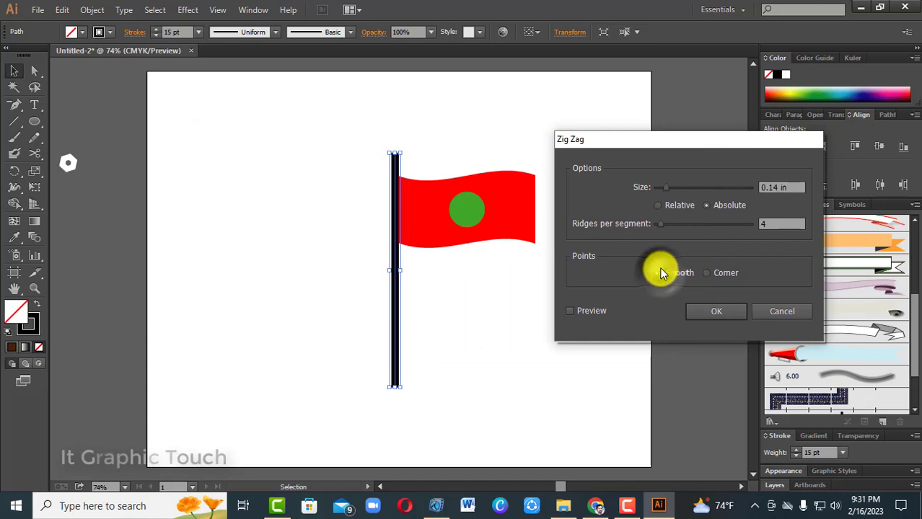
mouse_move(665, 187)
mouse_down()
mouse_move(690, 187)
mouse_move(661, 185)
mouse_up()
click(570, 311)
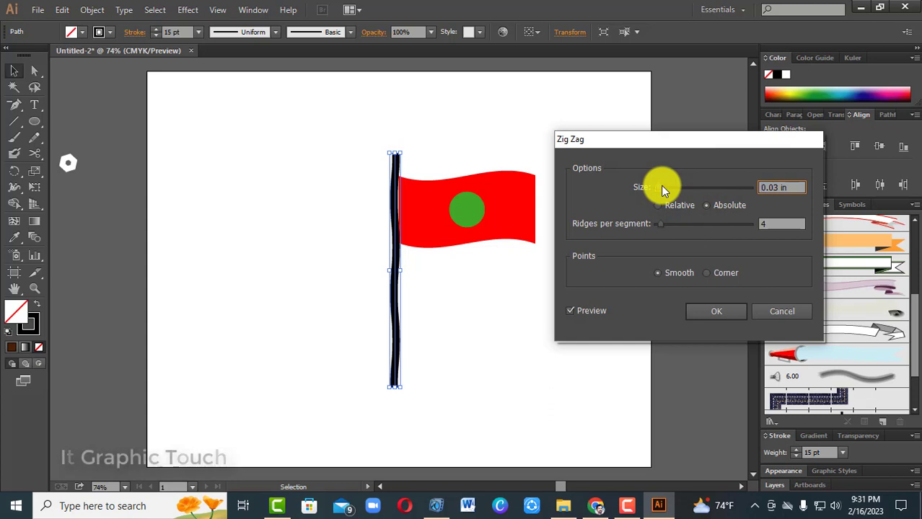
Set the Zig Zag to 11 ridges per segment and 0.01 in size with smooth points, and apply it to the pole
drag(669, 227, 665, 225)
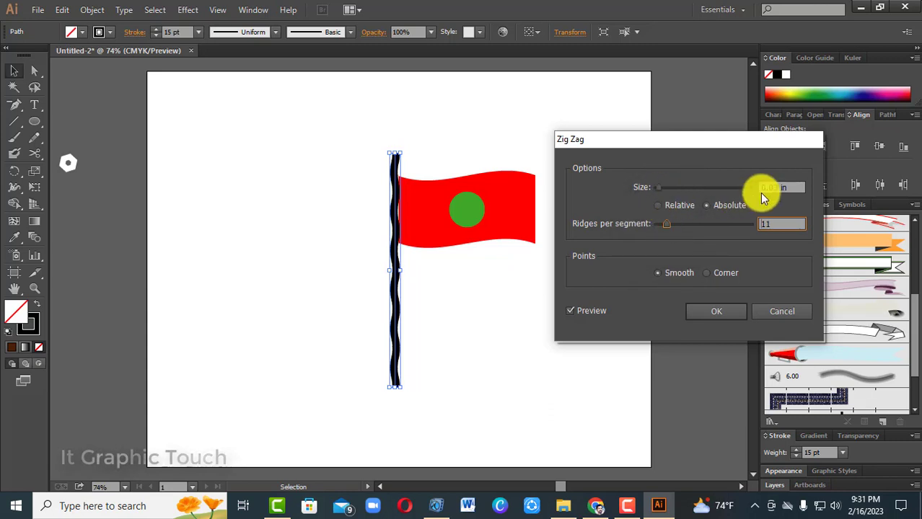
drag(662, 189, 658, 187)
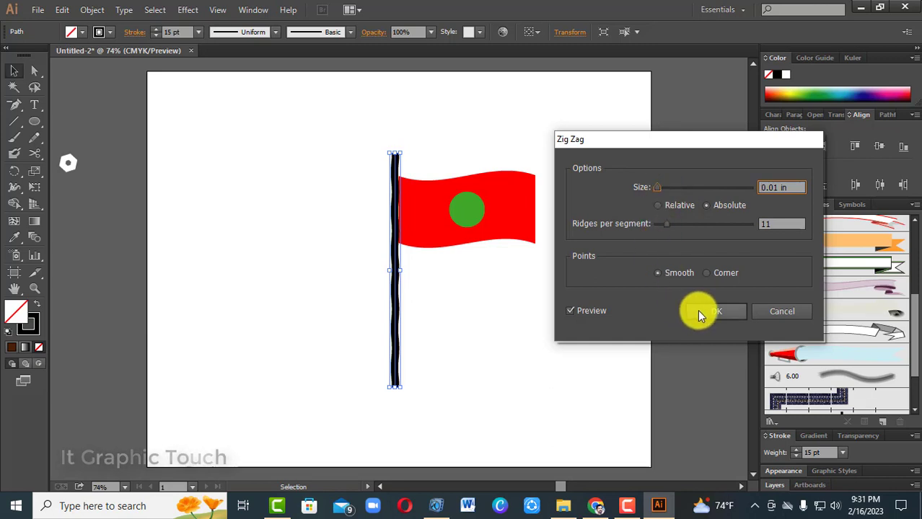
click(709, 274)
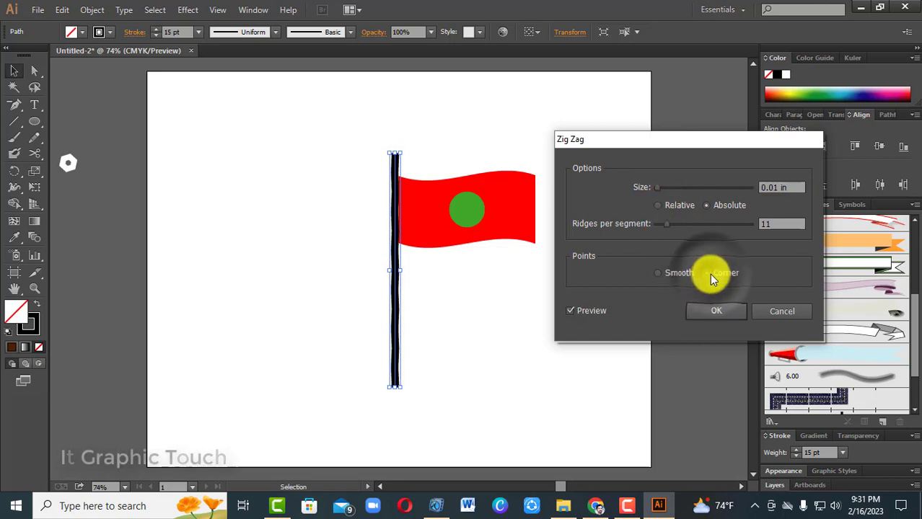
click(658, 273)
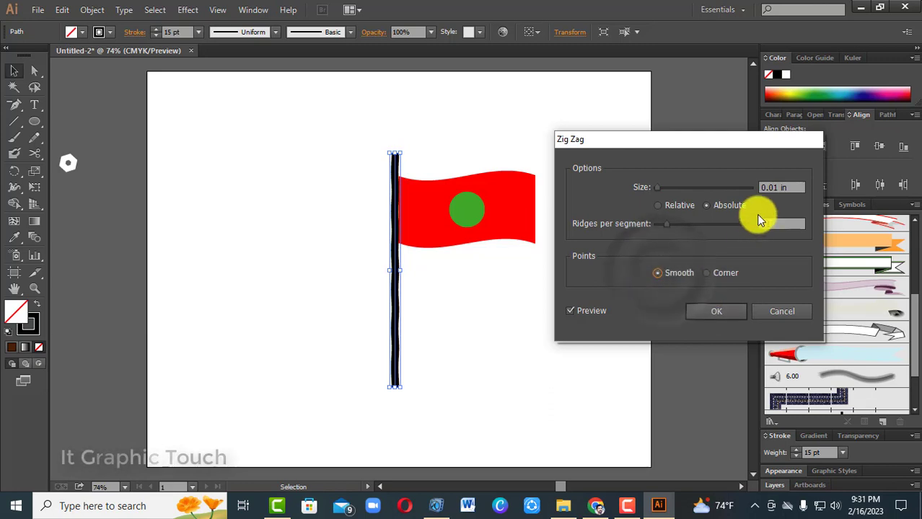
click(725, 311)
click(524, 281)
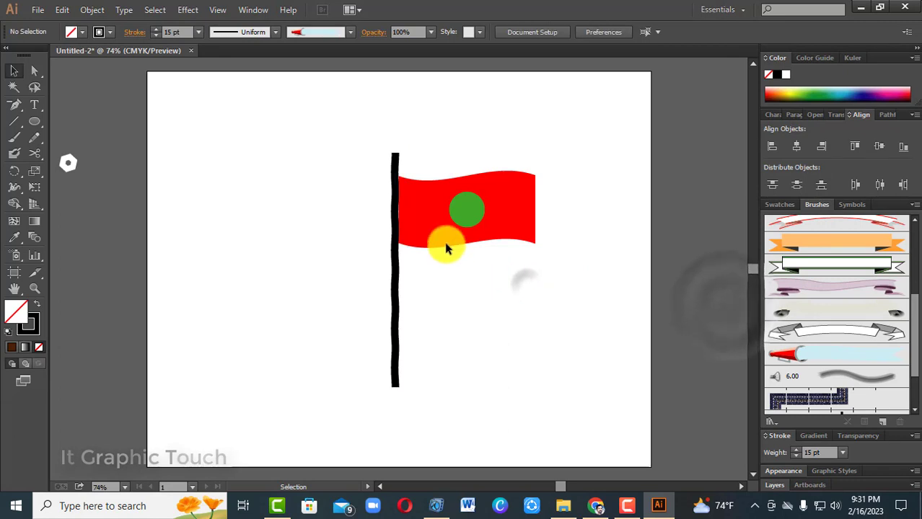
Expand the appearance of the wavy black pole into an editable path and deselect it
click(394, 225)
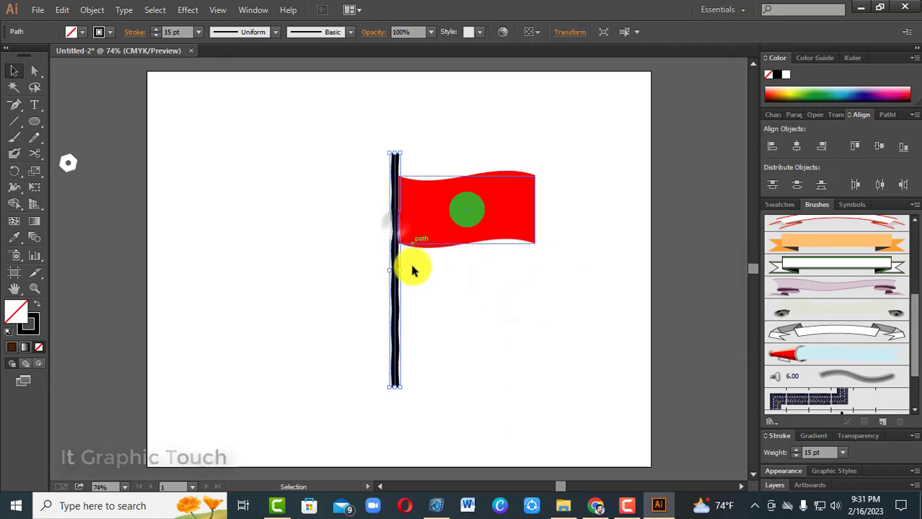
click(91, 10)
click(126, 170)
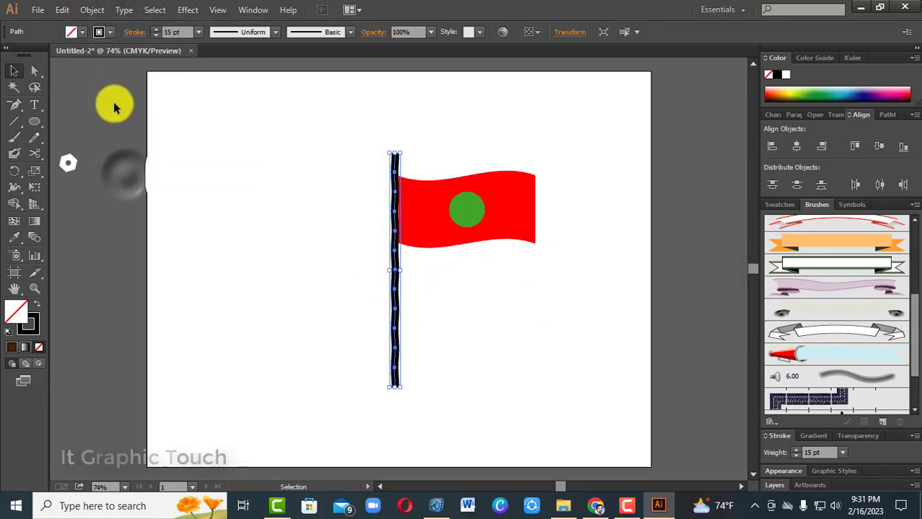
click(93, 9)
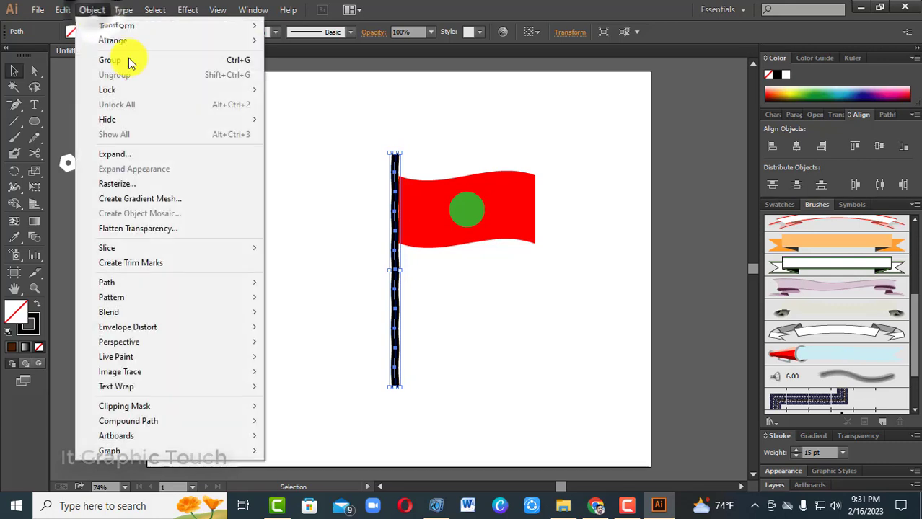
click(483, 302)
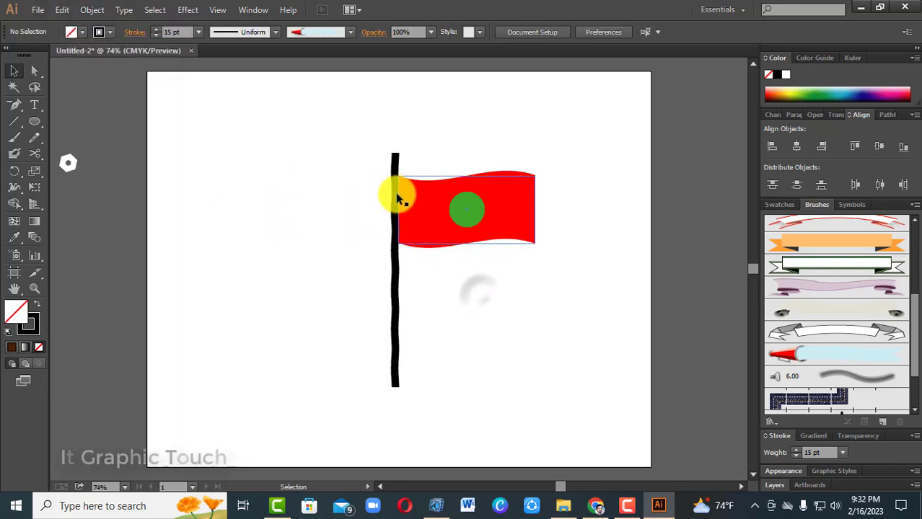
Taper the black pole towards its upper end with the Width tool, narrowing the tip, and deselect it
click(394, 170)
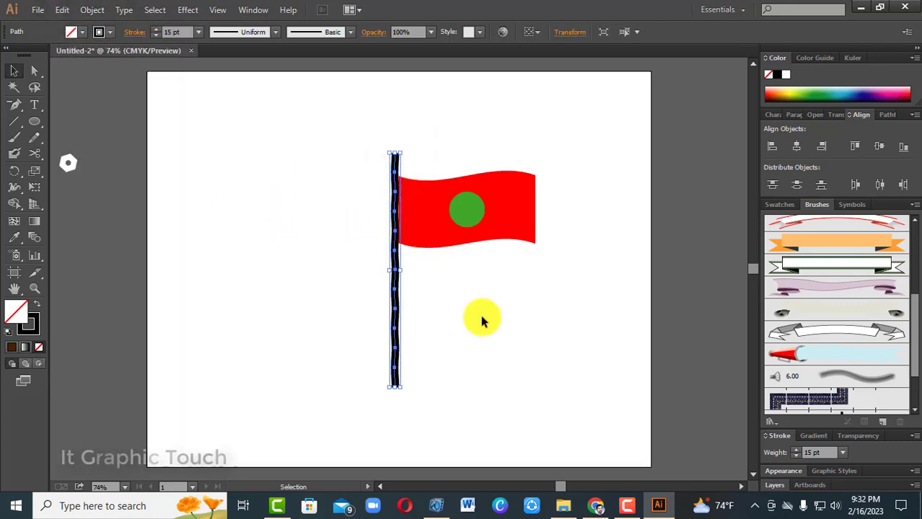
key(a)
key(ctrl+=)
key(ctrl+=)
key(ctrl+=)
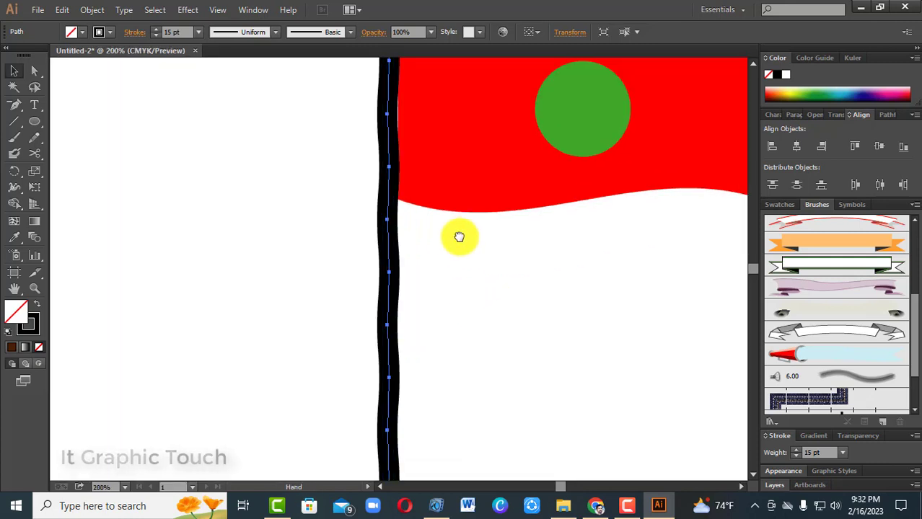
drag(460, 236, 422, 412)
drag(445, 266, 464, 343)
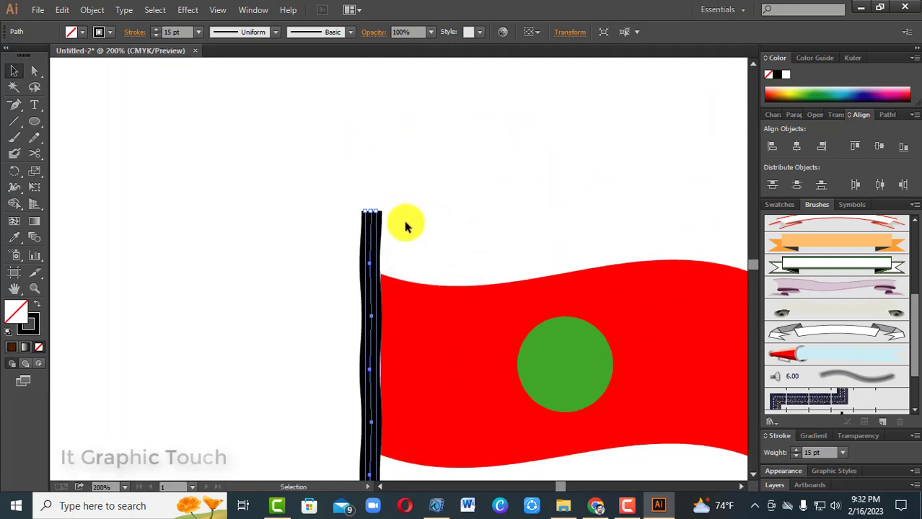
drag(418, 194, 335, 249)
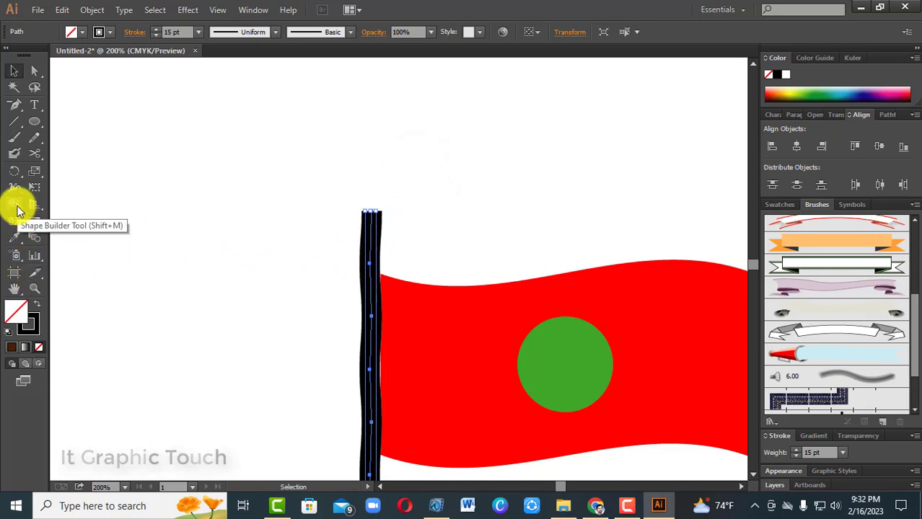
drag(17, 192, 92, 197)
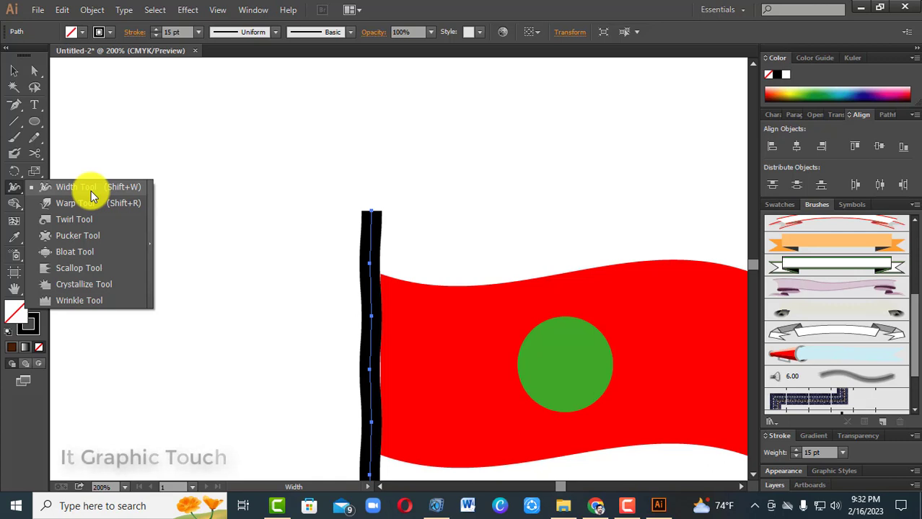
drag(91, 197, 91, 196)
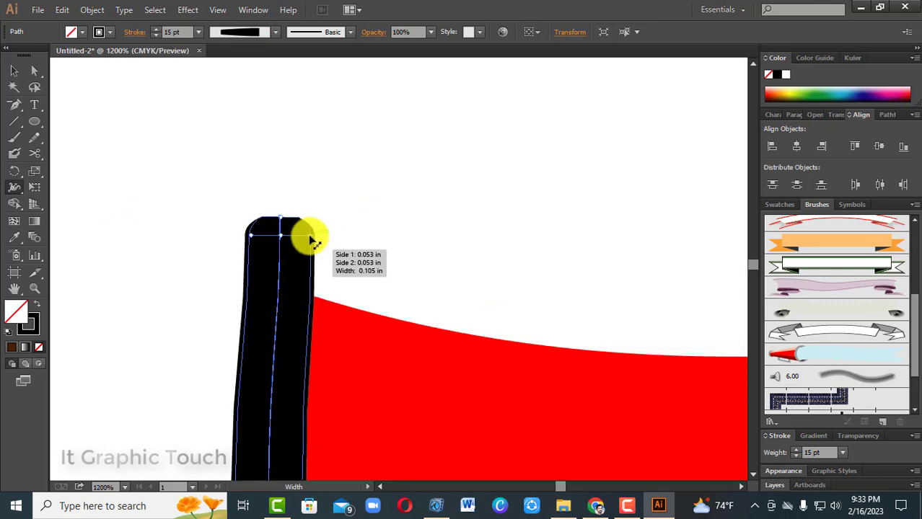
mouse_move(310, 236)
mouse_down()
mouse_move(298, 238)
mouse_move(290, 218)
mouse_move(293, 248)
mouse_move(300, 239)
mouse_move(291, 234)
mouse_move(288, 256)
mouse_move(283, 214)
mouse_move(286, 223)
mouse_up()
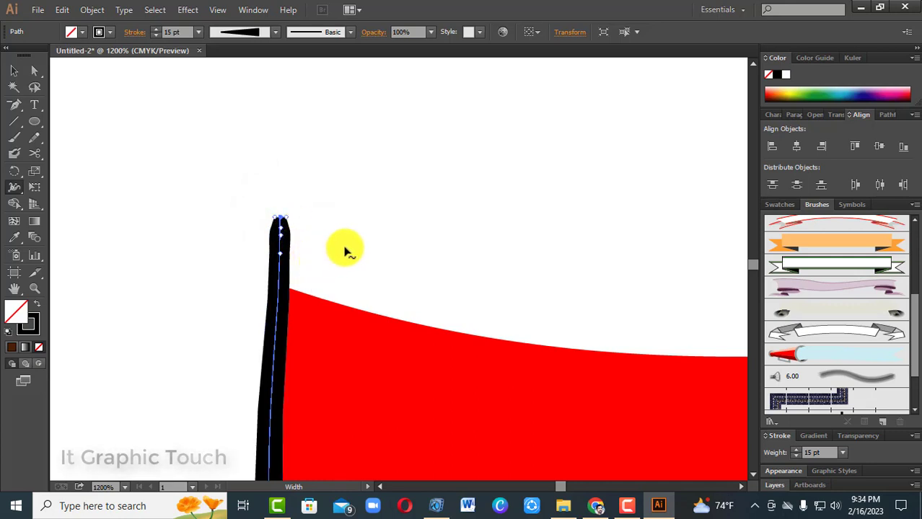
click(15, 71)
click(261, 176)
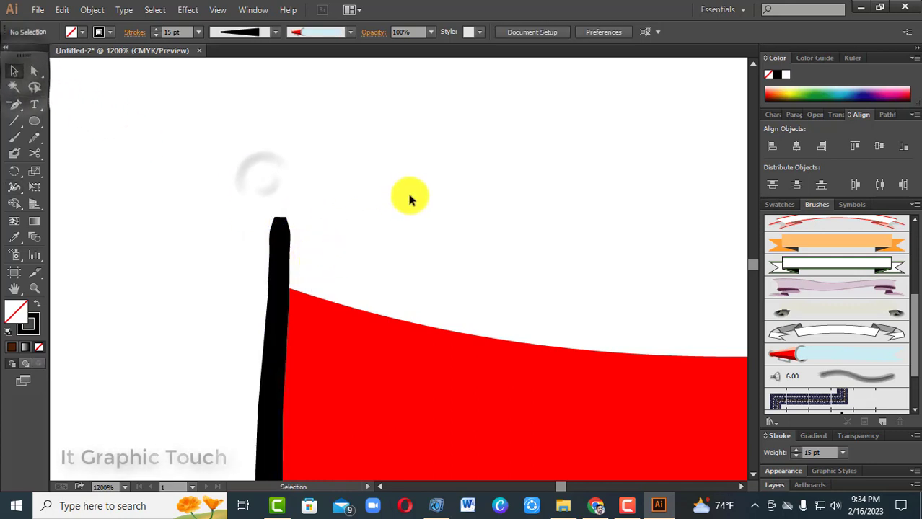
Examine the tapered pole together with the whole flag and artboard
key(ctrl+minus)
key(ctrl+minus)
key(ctrl+minus)
key(ctrl+minus)
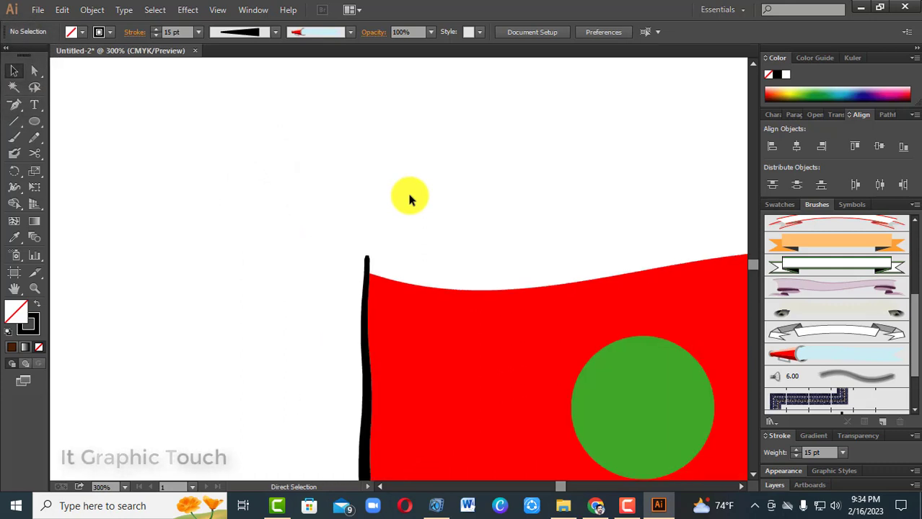
drag(422, 188, 372, 123)
drag(396, 216, 359, 182)
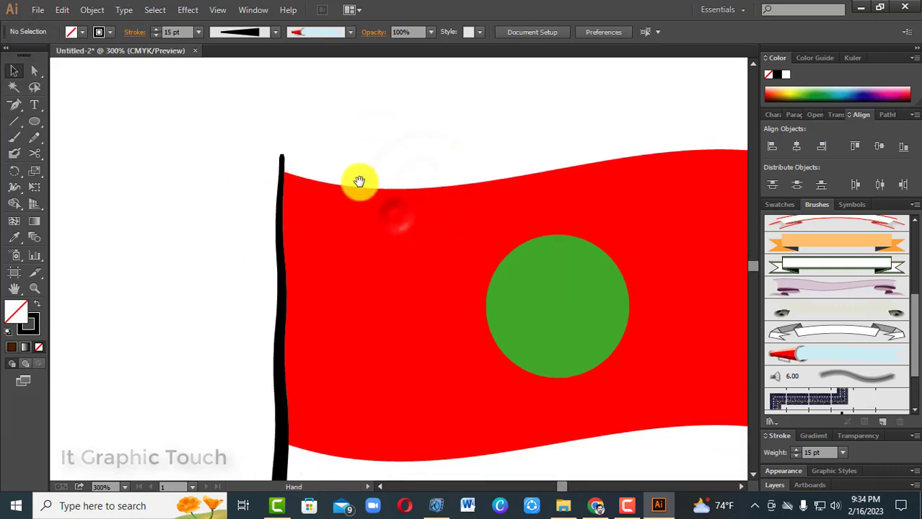
key(ctrl+minus)
key(ctrl+minus)
key(ctrl+minus)
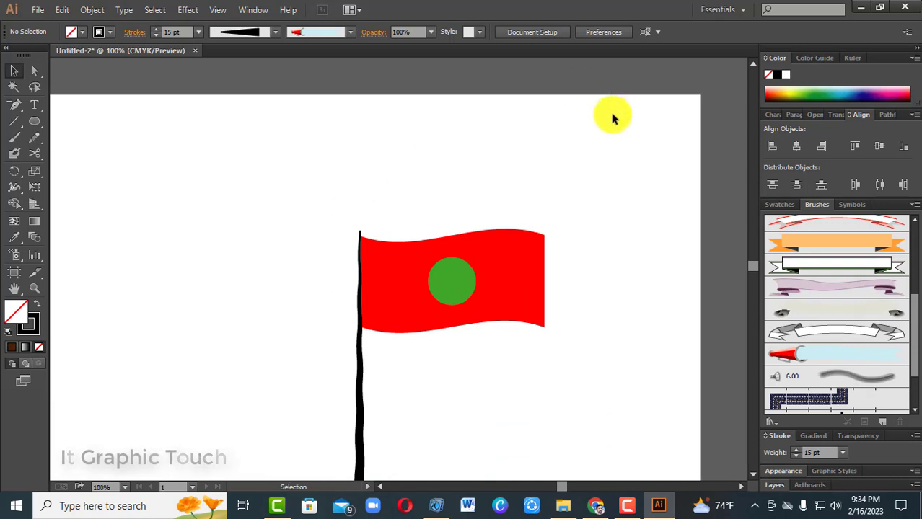
key(ctrl+minus)
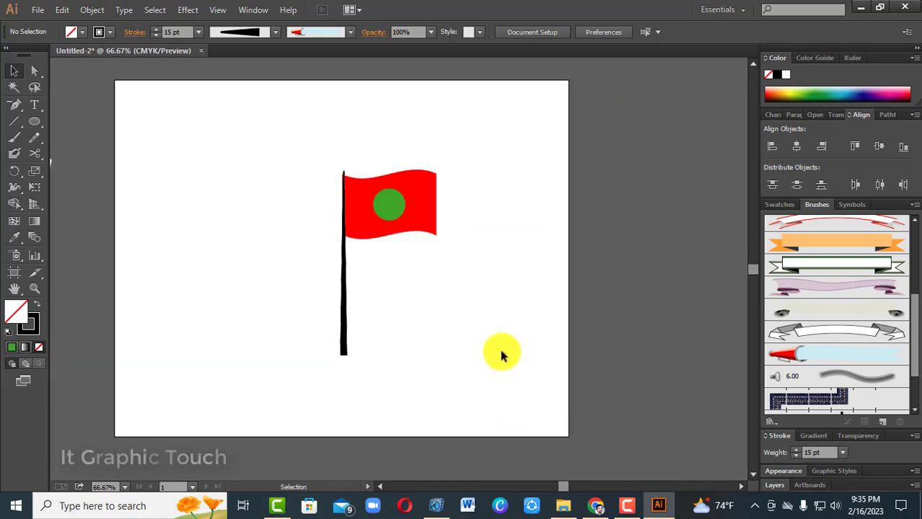
Fill the black pole with light lime green and deselect it
click(342, 313)
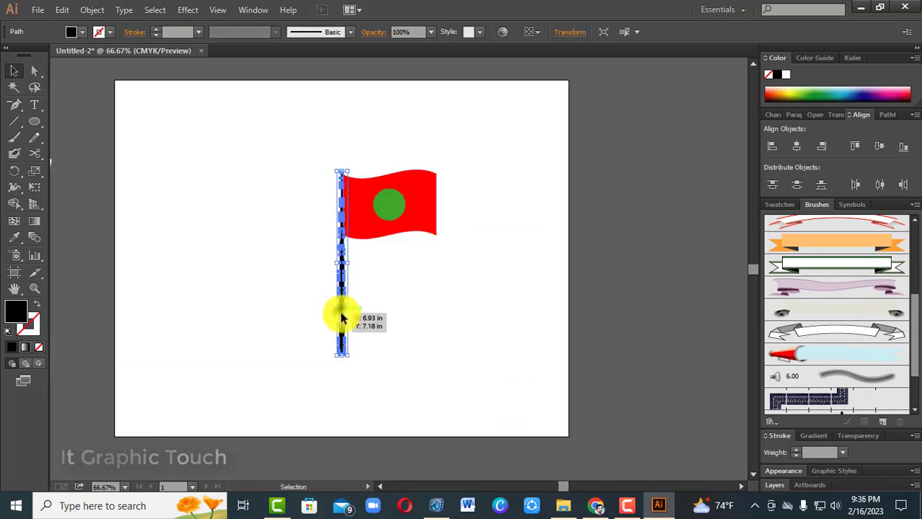
click(83, 34)
click(76, 57)
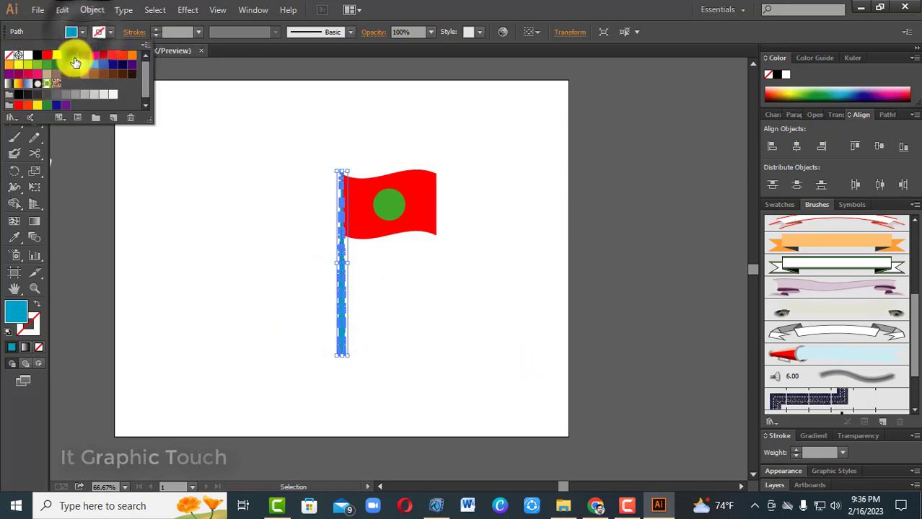
click(66, 65)
click(41, 67)
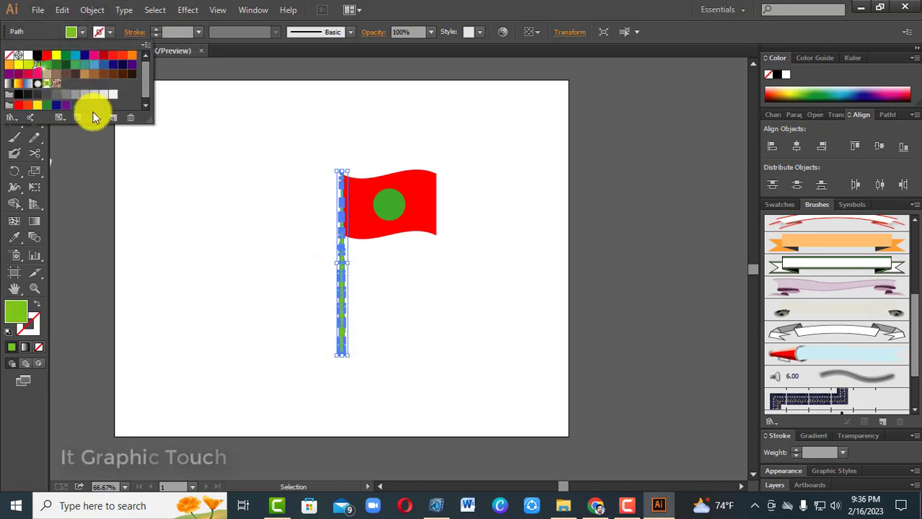
click(164, 183)
click(436, 353)
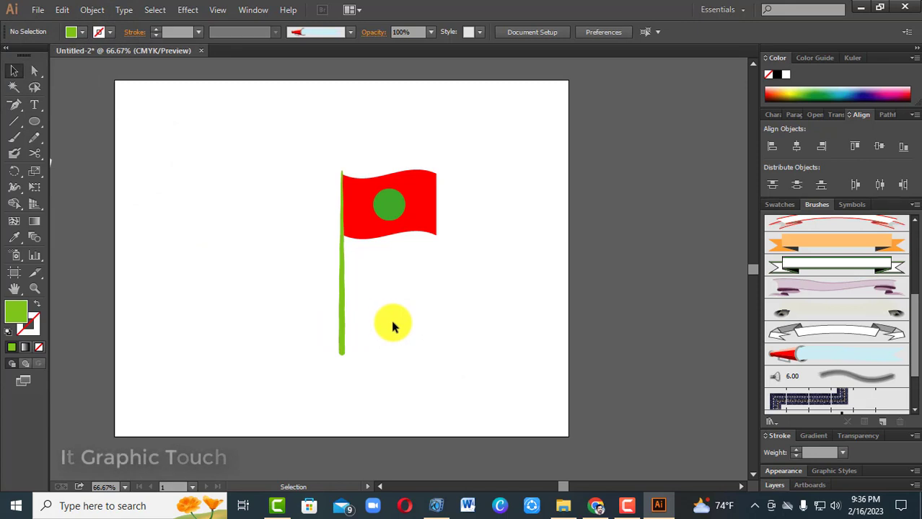
Stretch the green pole slightly upward so its tip extends further above the flag, and deselect it
key(ctrl+1)
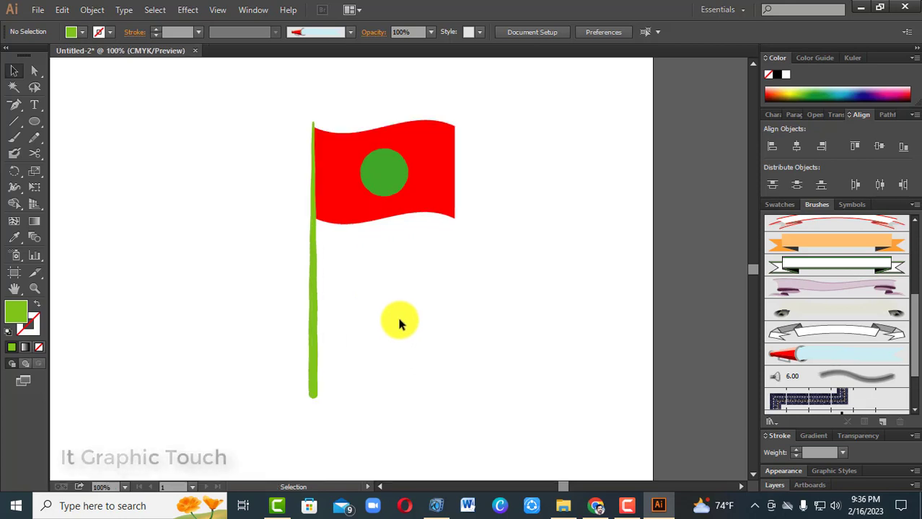
click(313, 127)
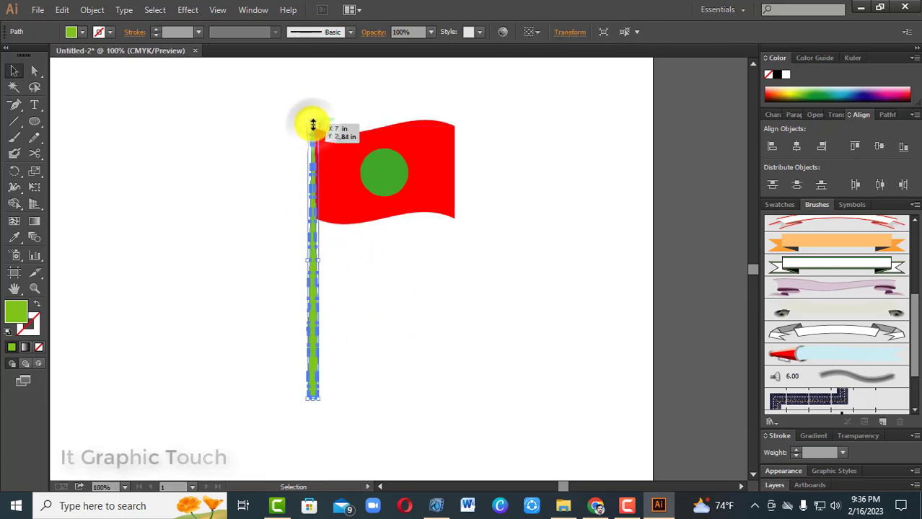
drag(313, 122, 314, 104)
click(404, 362)
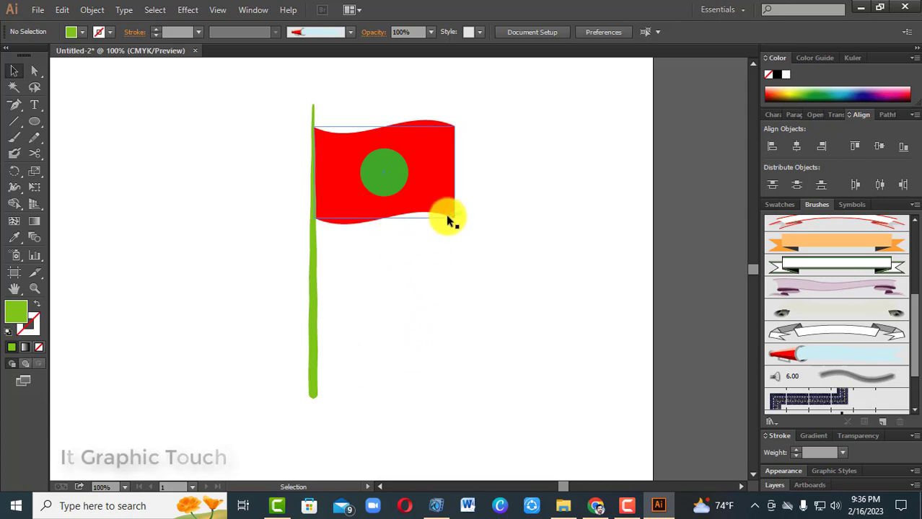
Give the waving red flag a black 1 pt outline and deselect it
click(448, 216)
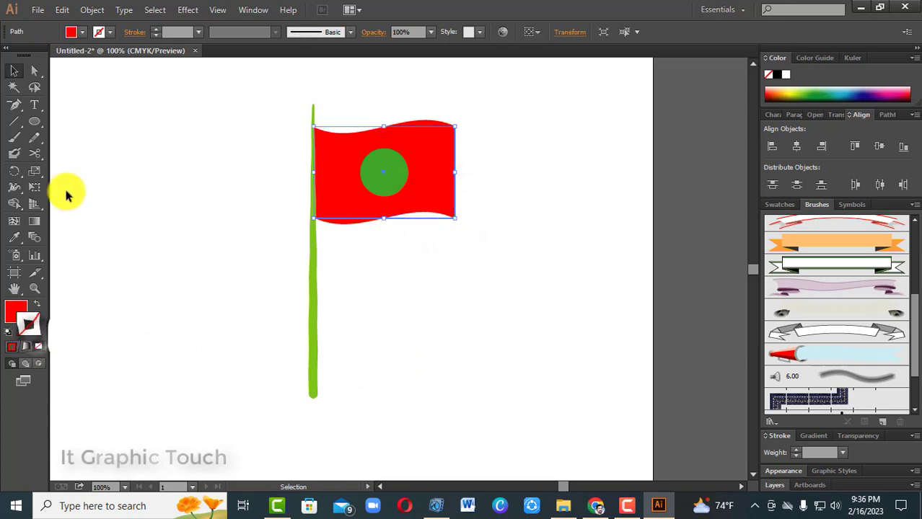
click(83, 35)
click(105, 31)
click(106, 31)
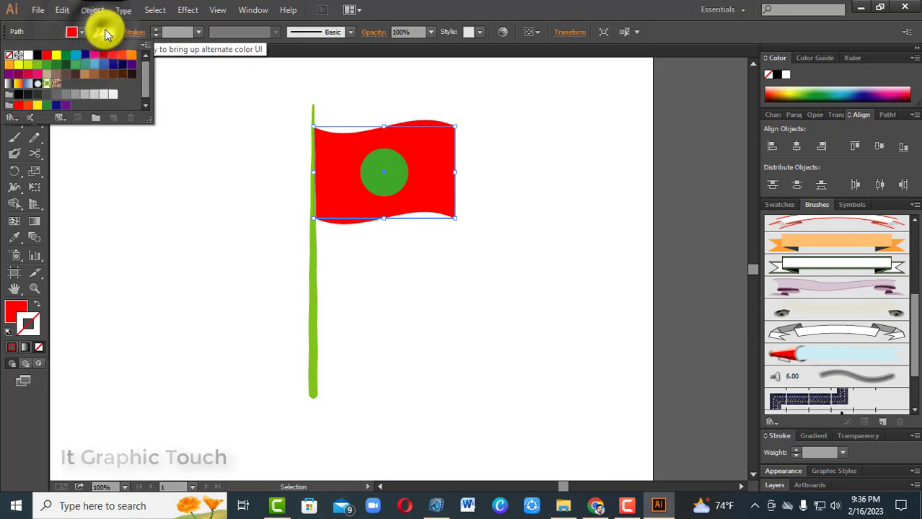
click(36, 59)
click(137, 156)
click(217, 276)
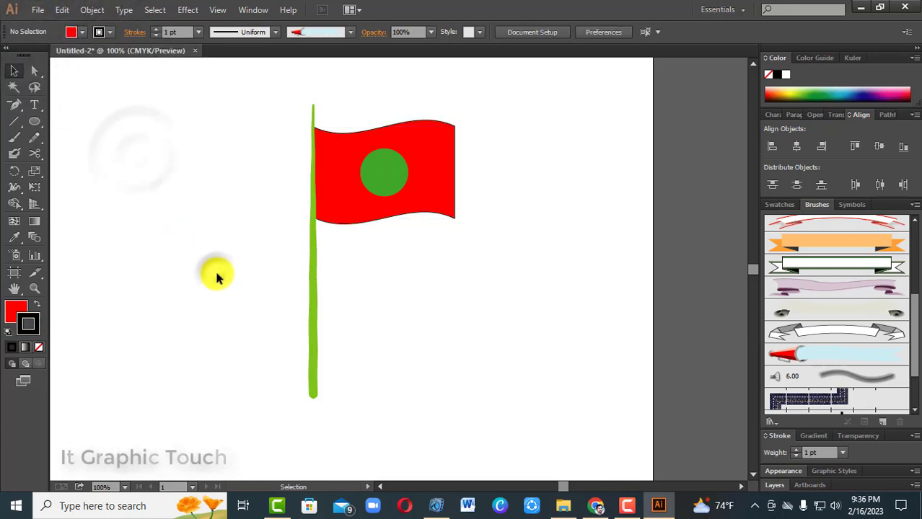
click(217, 277)
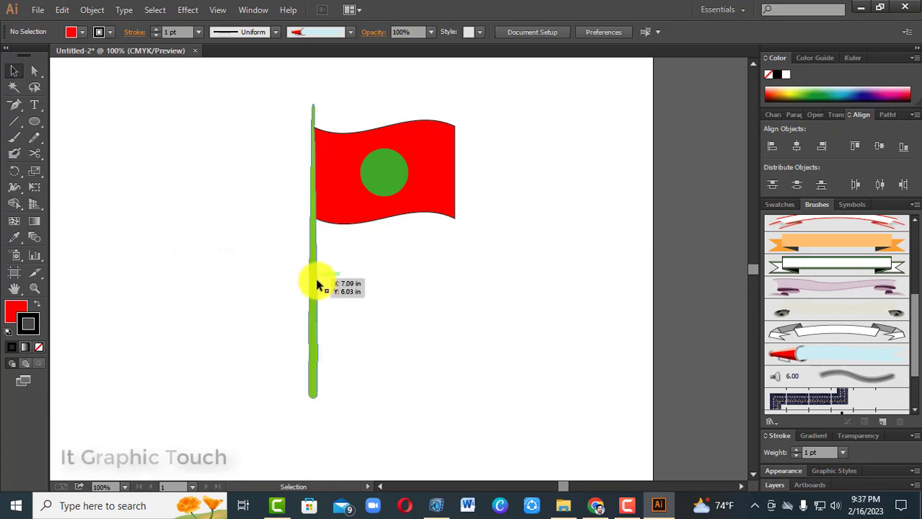